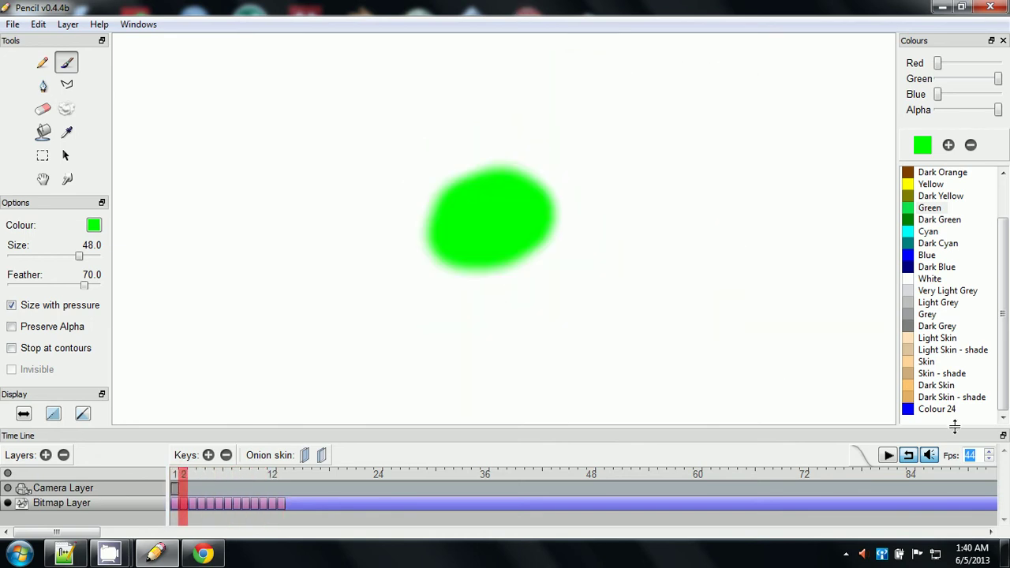
Step: Step the Fps value up to 50 so the green blob animation loops faster
{"action": "left_click", "coordinate": [990, 455]}
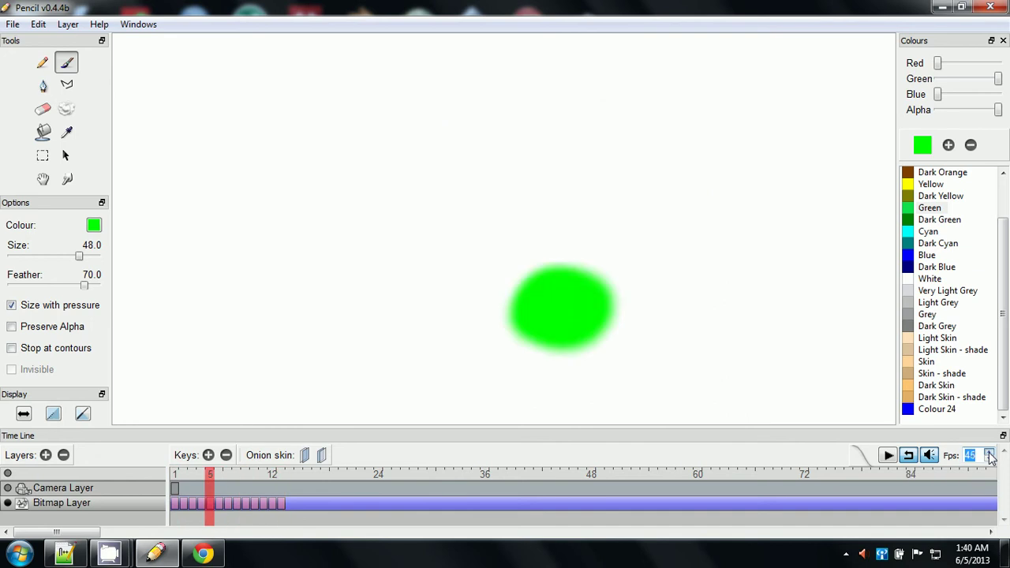
{"action": "left_click", "coordinate": [991, 455]}
{"action": "left_click", "coordinate": [990, 456]}
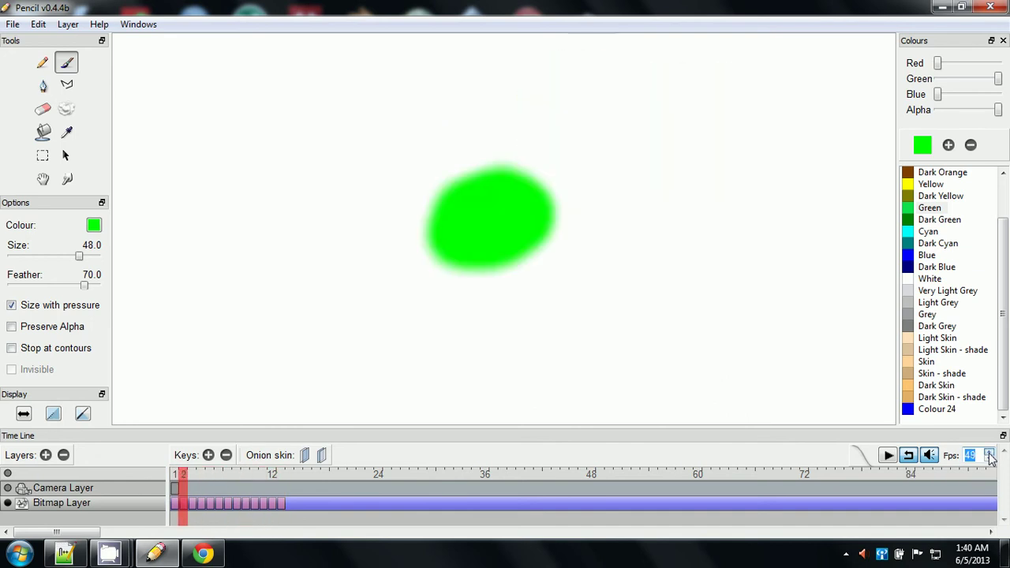
{"action": "left_click", "coordinate": [990, 456]}
{"action": "left_click", "coordinate": [991, 455]}
{"action": "left_click", "coordinate": [991, 455]}
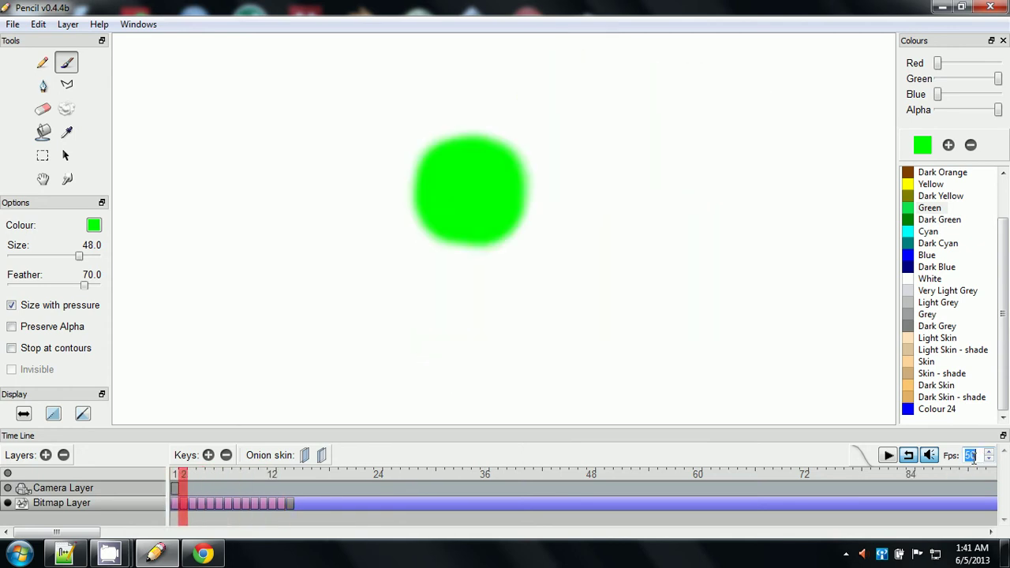
Step: Replace the Fps value of 50 with 3
{"action": "type", "text": "3"}
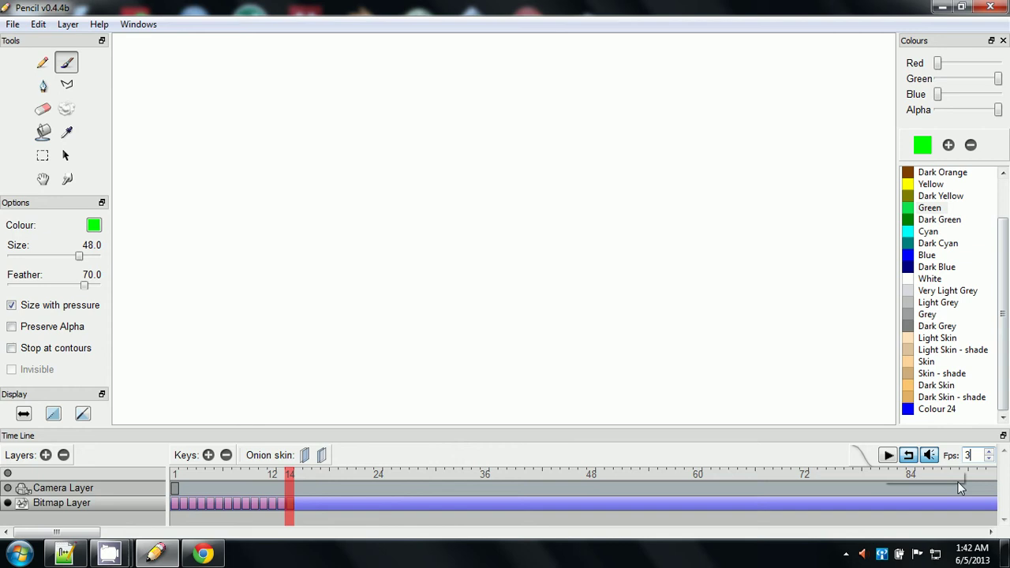
Step: Raise the Fps value from 3 through 10 up to 12
{"action": "left_click", "coordinate": [990, 452]}
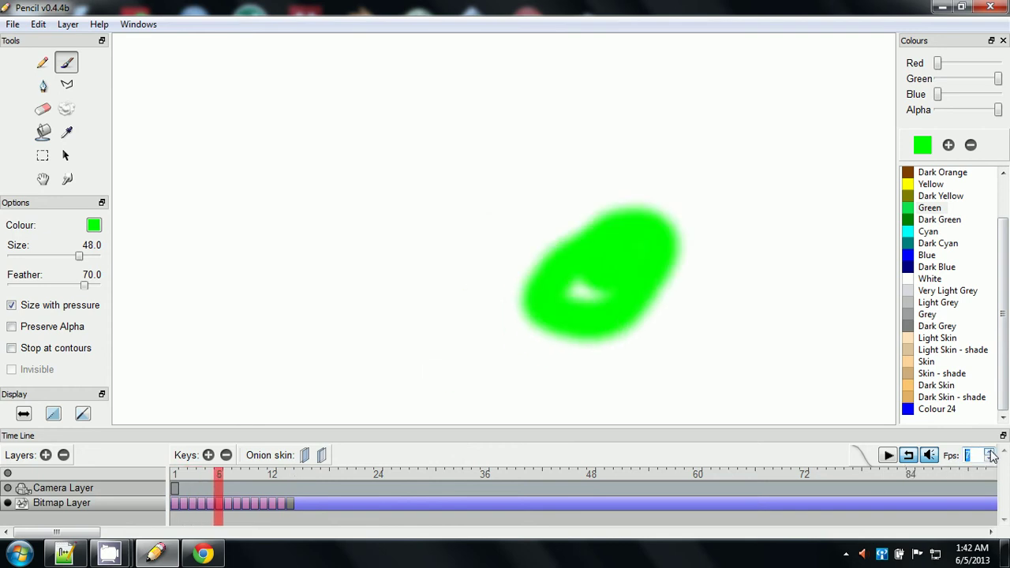
{"action": "left_click", "coordinate": [990, 452]}
{"action": "left_click", "coordinate": [991, 453]}
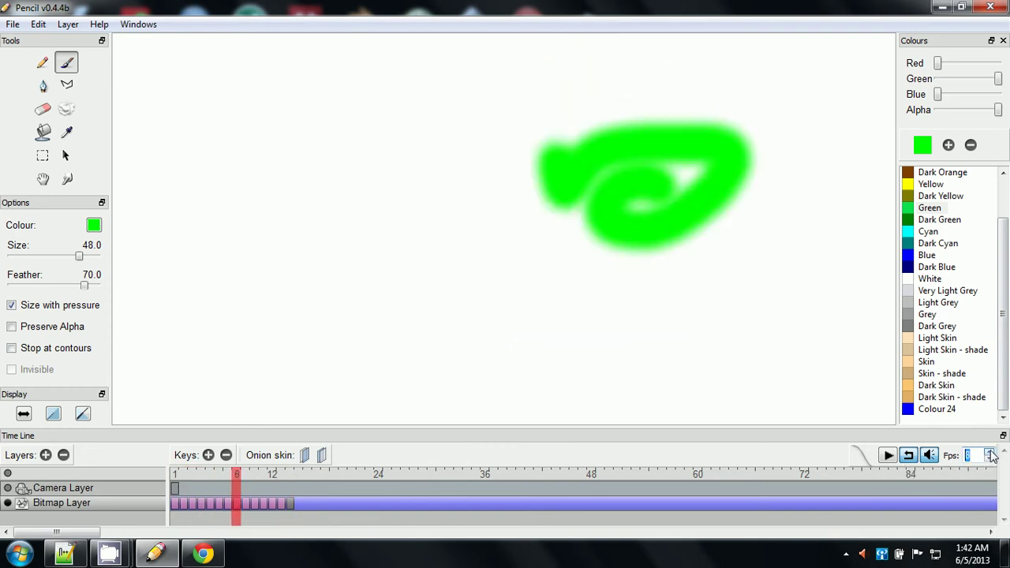
{"action": "left_click", "coordinate": [991, 453]}
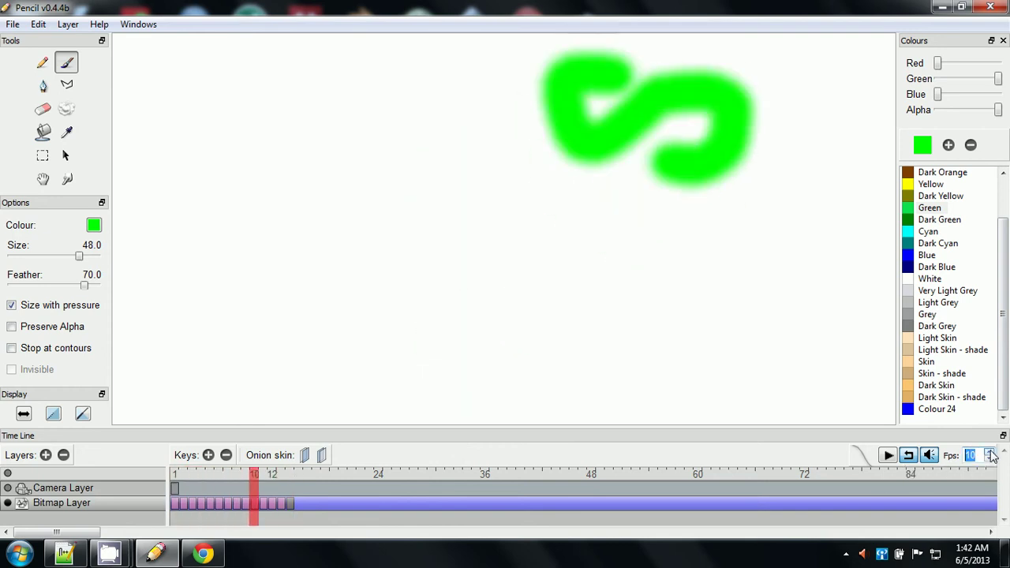
{"action": "left_click", "coordinate": [991, 453]}
{"action": "left_click", "coordinate": [991, 453]}
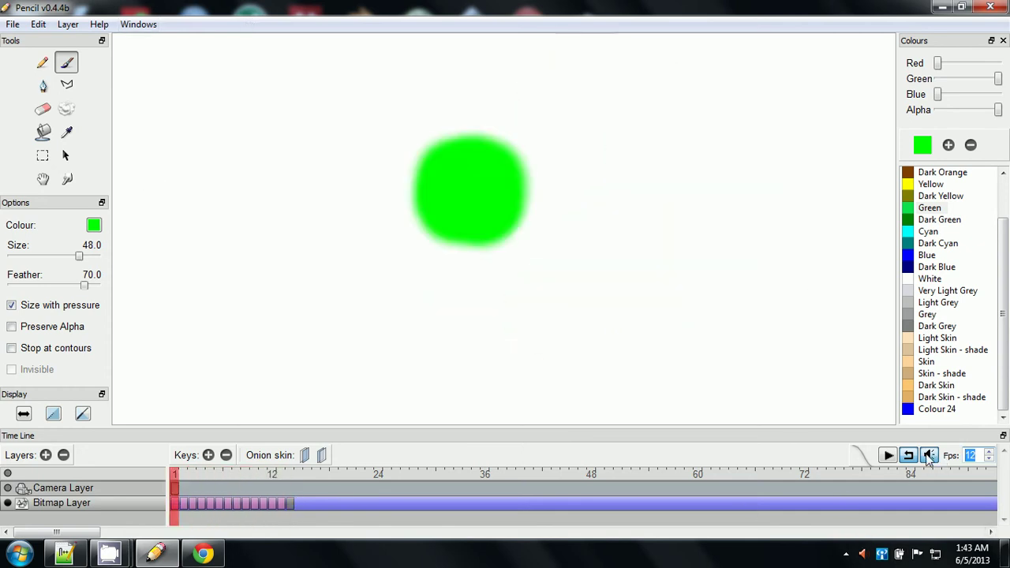
Step: Stop playback, start a new animation without saving, and select the Pencil in black
{"action": "left_click", "coordinate": [887, 458]}
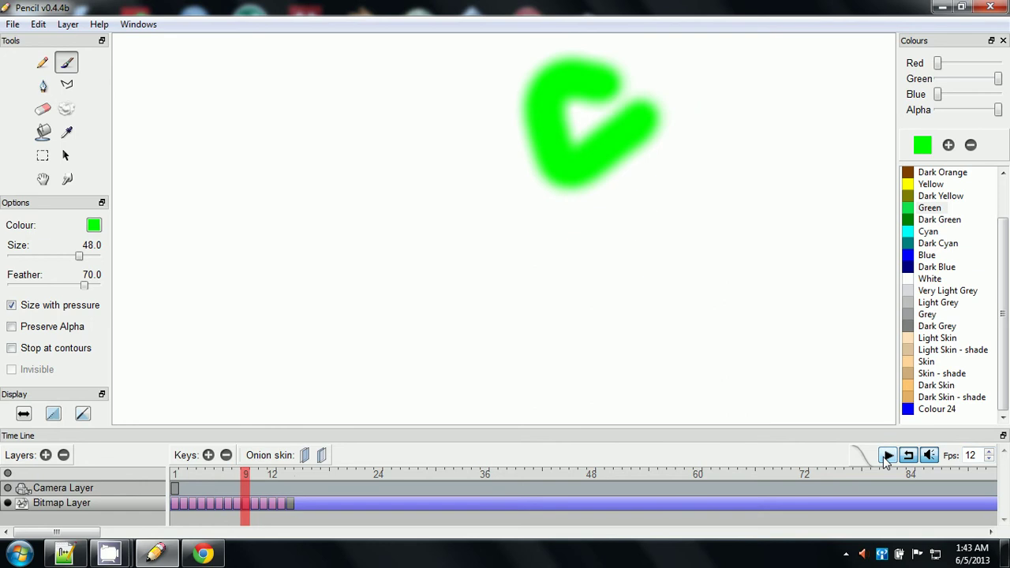
{"action": "left_click", "coordinate": [14, 24]}
{"action": "left_click", "coordinate": [17, 43]}
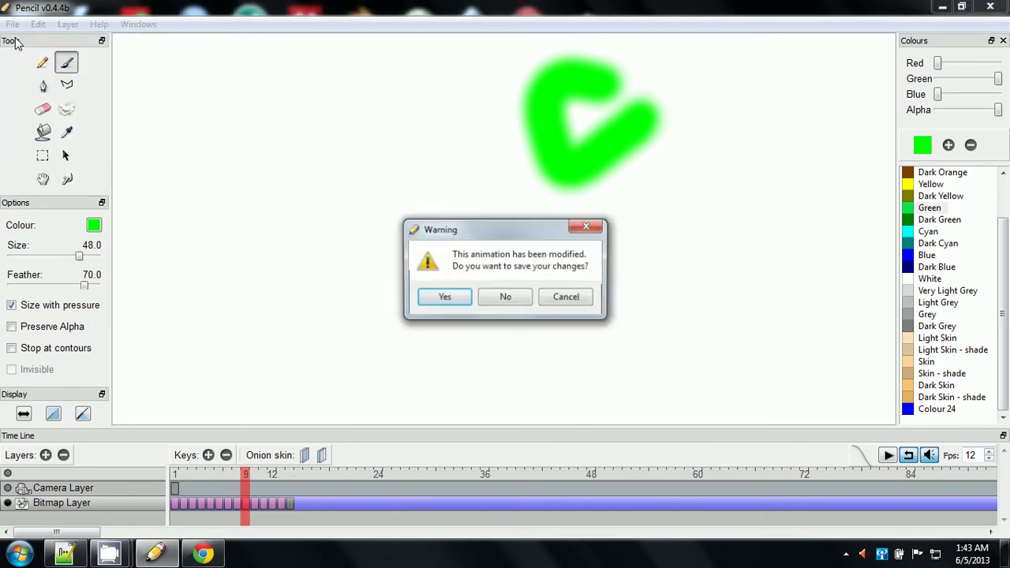
{"action": "left_click", "coordinate": [502, 298]}
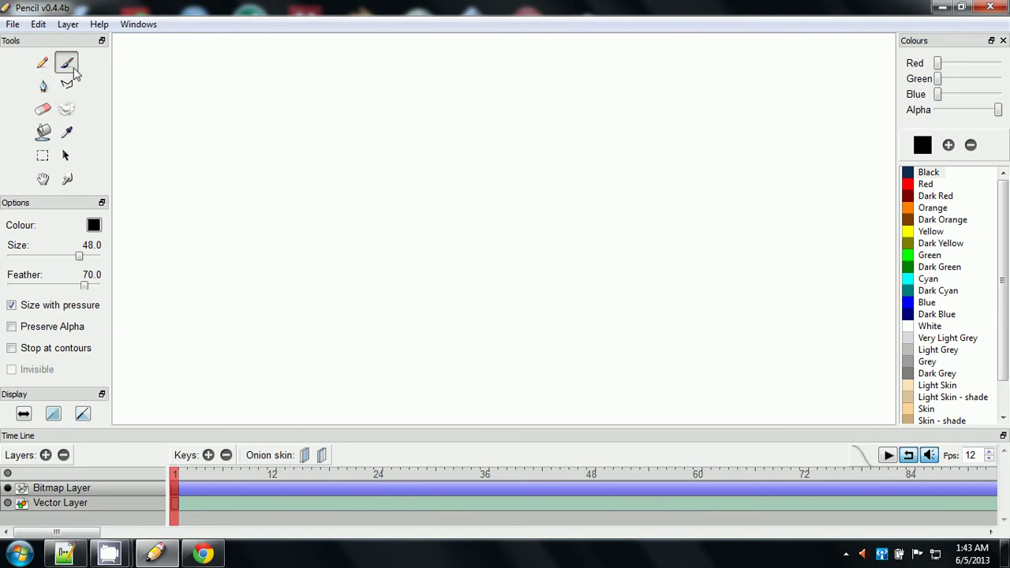
{"action": "left_click", "coordinate": [43, 65]}
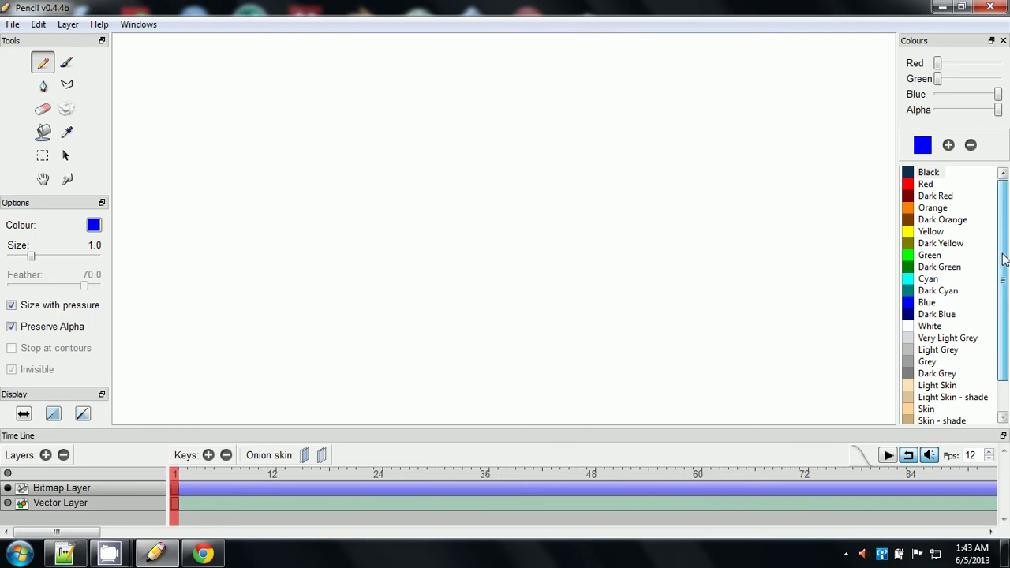
{"action": "left_click", "coordinate": [921, 180]}
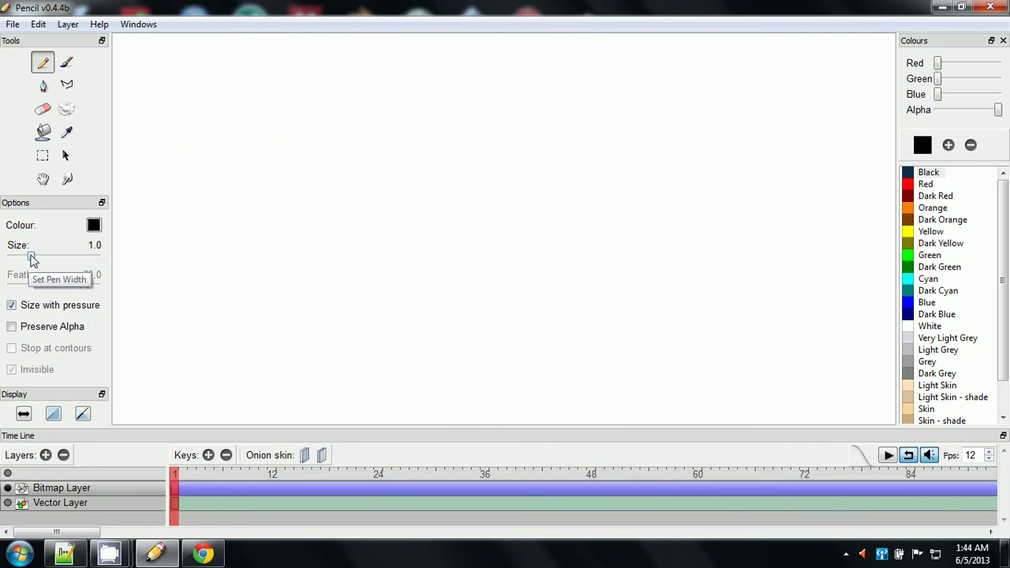
Step: Set the pencil size to 5.5 and sketch a pistol outline on frame 1
{"action": "left_click_drag", "start_coordinate": [30, 256], "coordinate": [53, 259]}
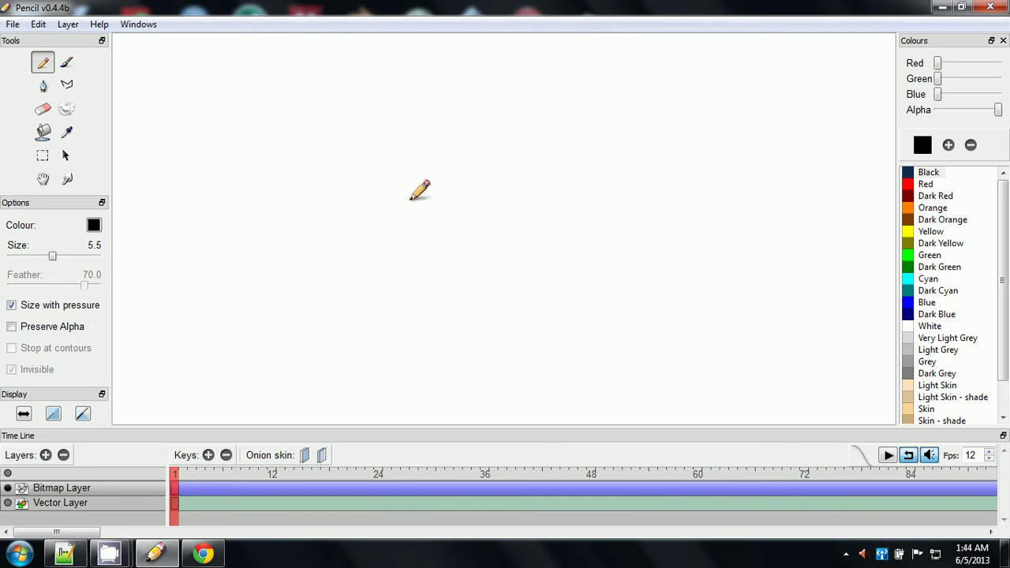
{"action": "mouse_move", "coordinate": [405, 200]}
{"action": "left_mouse_down"}
{"action": "mouse_move", "coordinate": [417, 227]}
{"action": "mouse_move", "coordinate": [408, 215]}
{"action": "mouse_move", "coordinate": [424, 202]}
{"action": "mouse_move", "coordinate": [412, 202]}
{"action": "mouse_move", "coordinate": [419, 229]}
{"action": "mouse_move", "coordinate": [428, 227]}
{"action": "mouse_move", "coordinate": [415, 194]}
{"action": "mouse_move", "coordinate": [356, 206]}
{"action": "mouse_move", "coordinate": [417, 196]}
{"action": "mouse_move", "coordinate": [269, 186]}
{"action": "mouse_move", "coordinate": [386, 196]}
{"action": "mouse_move", "coordinate": [416, 226]}
{"action": "mouse_move", "coordinate": [316, 217]}
{"action": "mouse_move", "coordinate": [294, 244]}
{"action": "mouse_move", "coordinate": [320, 213]}
{"action": "mouse_move", "coordinate": [302, 237]}
{"action": "mouse_move", "coordinate": [280, 236]}
{"action": "mouse_move", "coordinate": [299, 217]}
{"action": "mouse_move", "coordinate": [265, 221]}
{"action": "mouse_move", "coordinate": [272, 243]}
{"action": "mouse_move", "coordinate": [297, 149]}
{"action": "mouse_move", "coordinate": [265, 276]}
{"action": "mouse_move", "coordinate": [218, 275]}
{"action": "mouse_move", "coordinate": [207, 270]}
{"action": "mouse_move", "coordinate": [215, 211]}
{"action": "mouse_move", "coordinate": [265, 172]}
{"action": "mouse_move", "coordinate": [216, 159]}
{"action": "mouse_move", "coordinate": [228, 195]}
{"action": "left_mouse_up"}
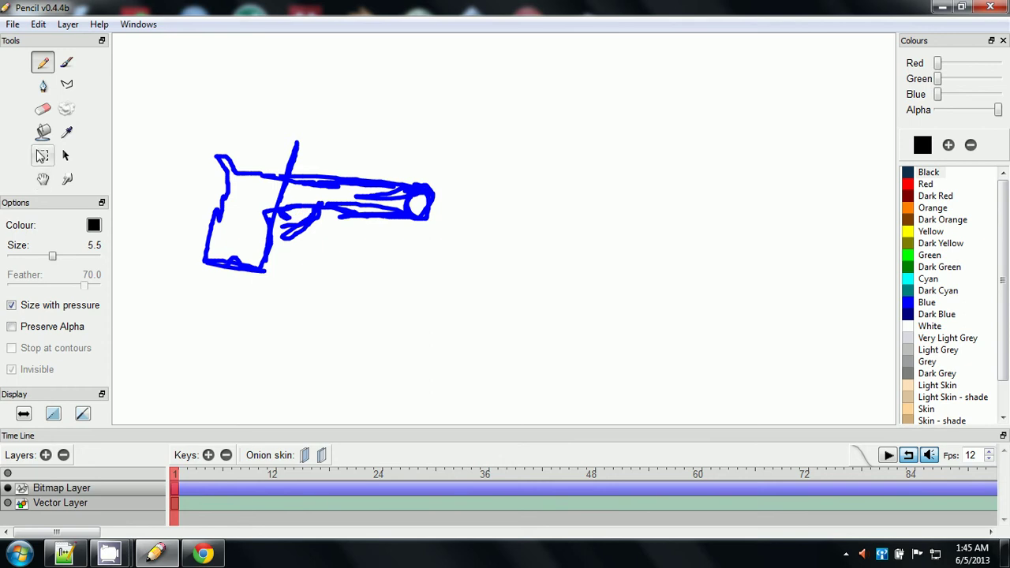
Step: Paste the boxed gun drawing into new keyframe 2 with previous-frame onion skin, then deselect
{"action": "left_click", "coordinate": [43, 155]}
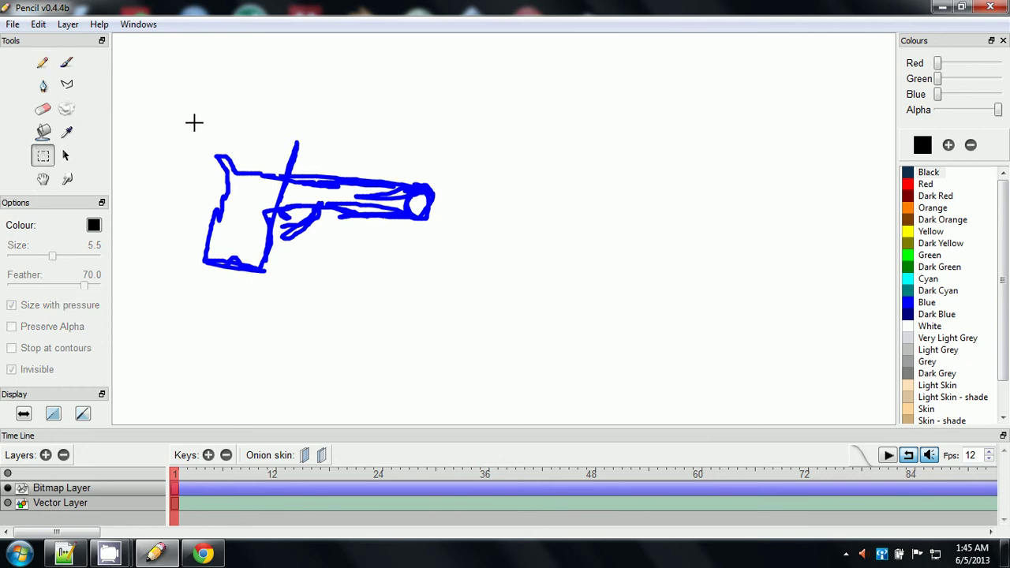
{"action": "mouse_move", "coordinate": [195, 124]}
{"action": "left_mouse_down"}
{"action": "mouse_move", "coordinate": [207, 168]}
{"action": "mouse_move", "coordinate": [492, 311]}
{"action": "mouse_move", "coordinate": [448, 293]}
{"action": "left_mouse_up"}
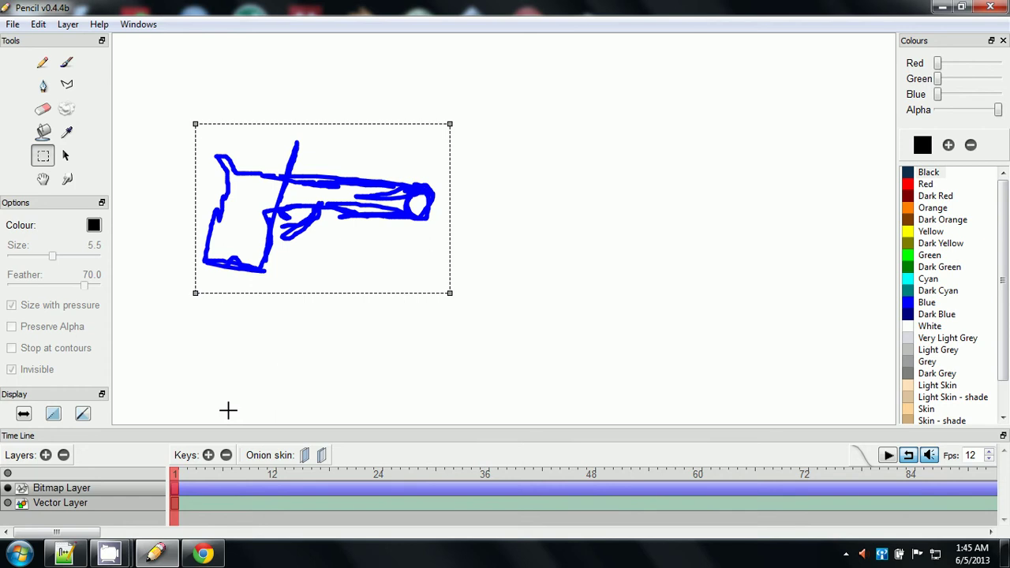
{"action": "left_click", "coordinate": [208, 456]}
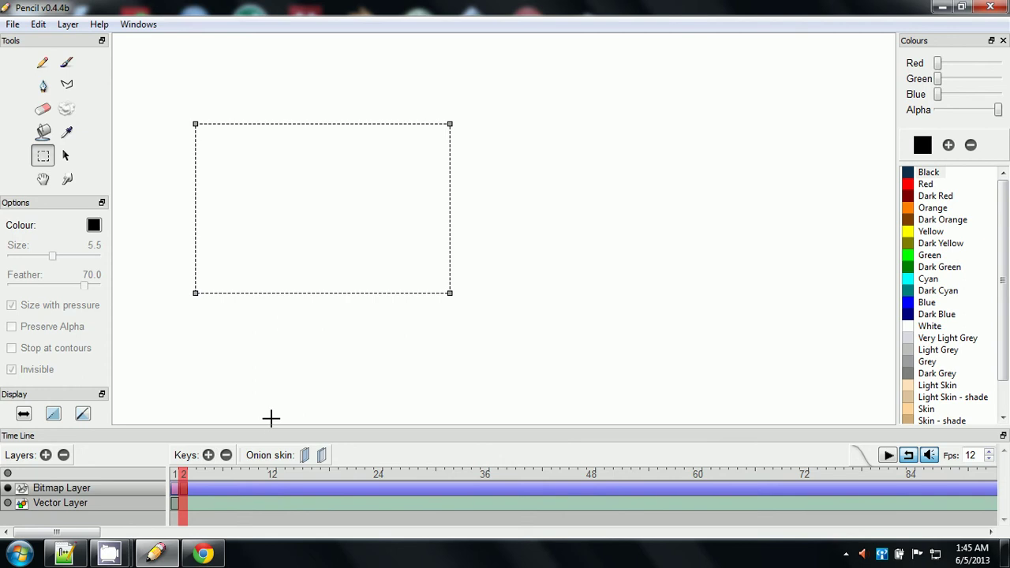
{"action": "left_click", "coordinate": [304, 456]}
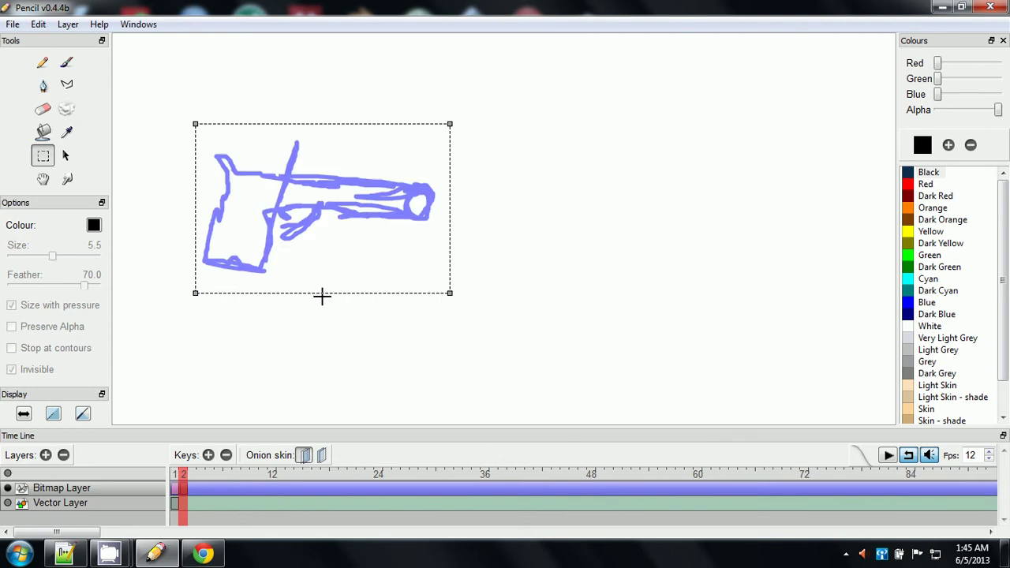
{"action": "key", "text": "ctrl+v"}
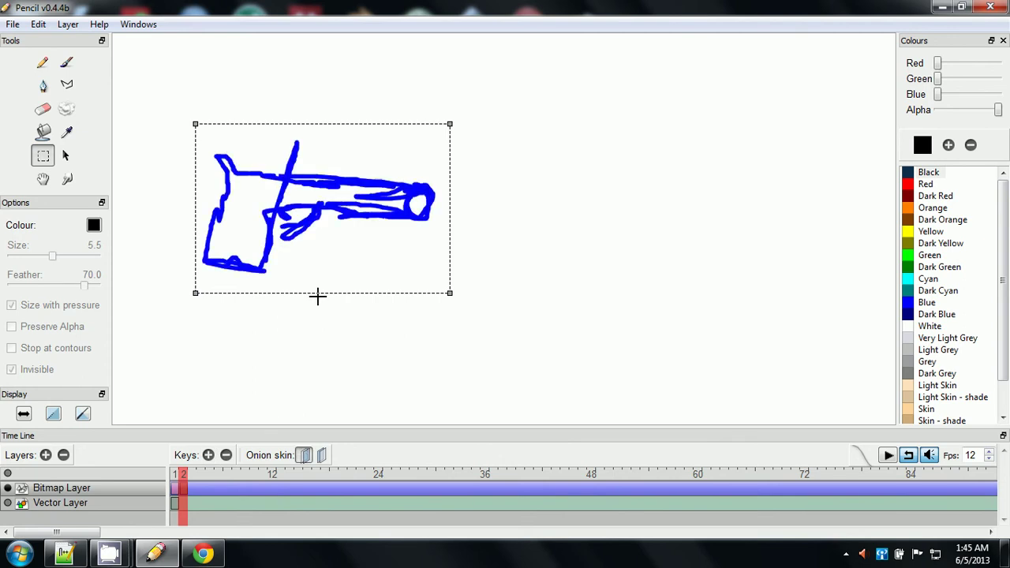
{"action": "left_click", "coordinate": [908, 375]}
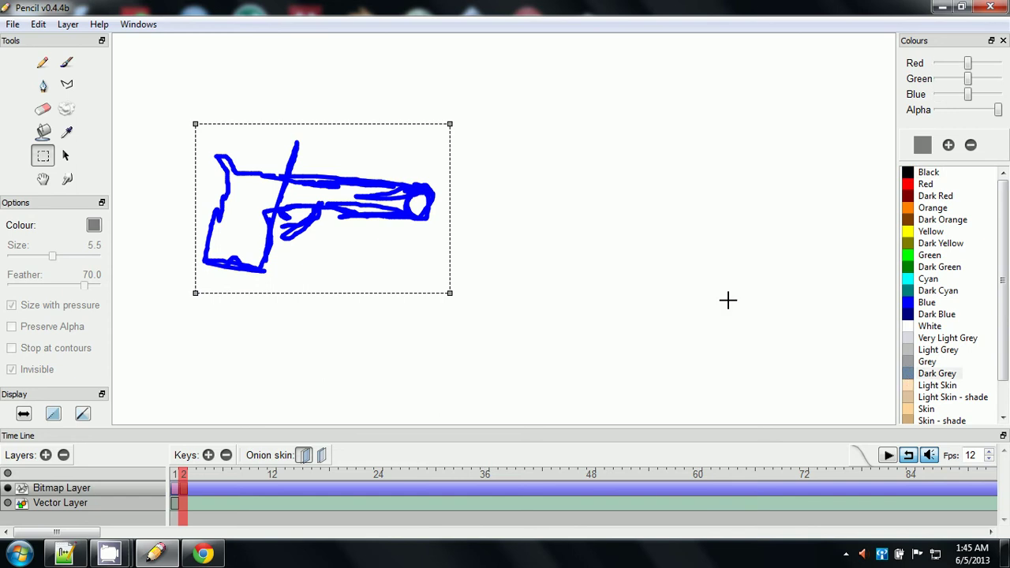
{"action": "left_click", "coordinate": [424, 209]}
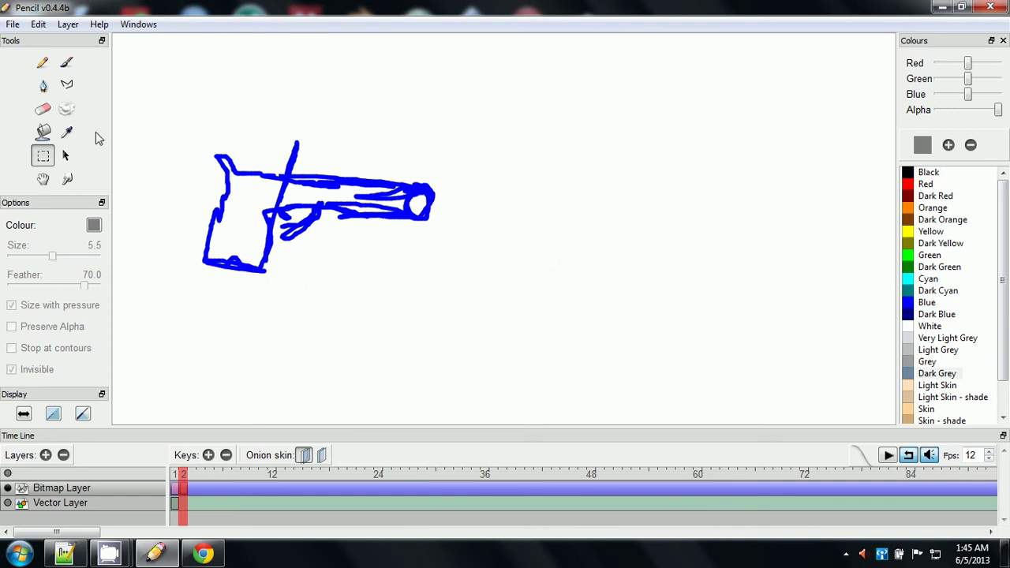
{"action": "left_click", "coordinate": [43, 63]}
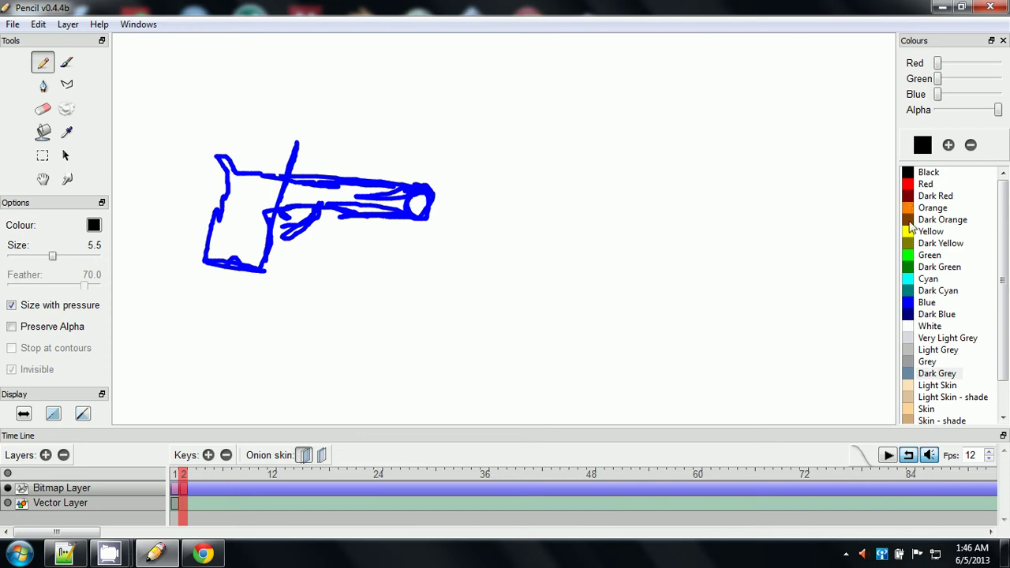
Step: Draw a short Light Grey stroke capping the gun's barrel tip on frame 2
{"action": "left_click", "coordinate": [912, 351]}
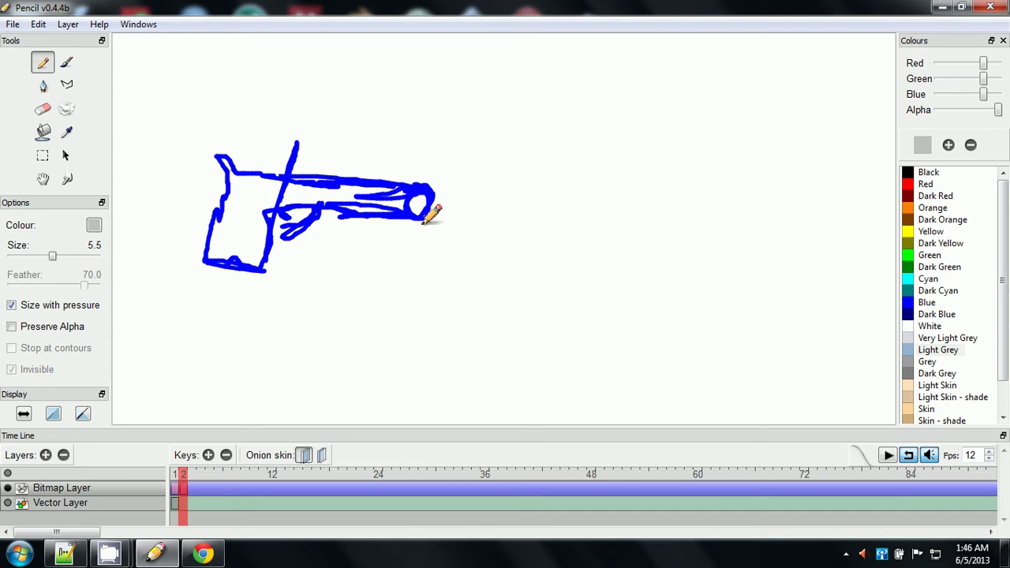
{"action": "mouse_move", "coordinate": [426, 215]}
{"action": "left_mouse_down"}
{"action": "mouse_move", "coordinate": [460, 213]}
{"action": "mouse_move", "coordinate": [447, 213]}
{"action": "mouse_move", "coordinate": [463, 211]}
{"action": "mouse_move", "coordinate": [465, 192]}
{"action": "mouse_move", "coordinate": [422, 193]}
{"action": "mouse_move", "coordinate": [424, 223]}
{"action": "mouse_move", "coordinate": [444, 213]}
{"action": "mouse_move", "coordinate": [453, 216]}
{"action": "mouse_move", "coordinate": [438, 226]}
{"action": "mouse_move", "coordinate": [456, 229]}
{"action": "mouse_move", "coordinate": [444, 219]}
{"action": "mouse_move", "coordinate": [461, 215]}
{"action": "mouse_move", "coordinate": [444, 214]}
{"action": "mouse_move", "coordinate": [457, 210]}
{"action": "mouse_move", "coordinate": [428, 223]}
{"action": "mouse_move", "coordinate": [450, 211]}
{"action": "left_mouse_up"}
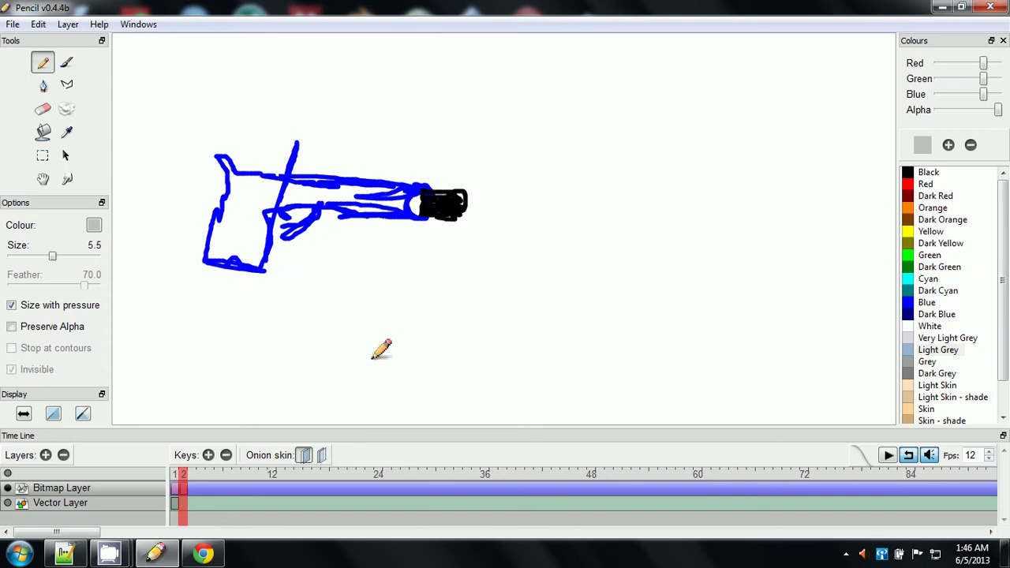
Step: Choose Red as the drawing colour, then hide and restore the colour palette
{"action": "left_click", "coordinate": [914, 186]}
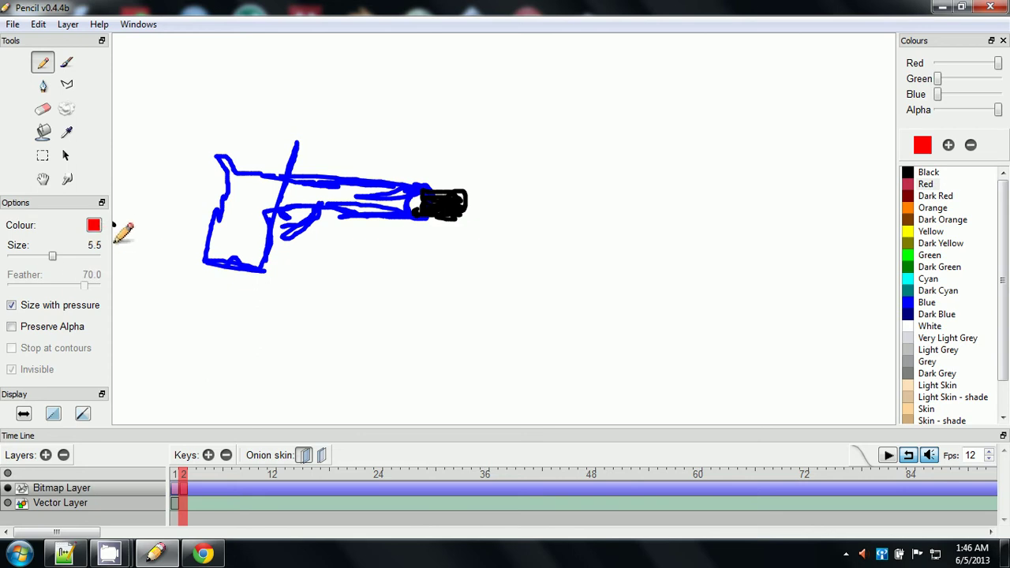
{"action": "left_click", "coordinate": [94, 227]}
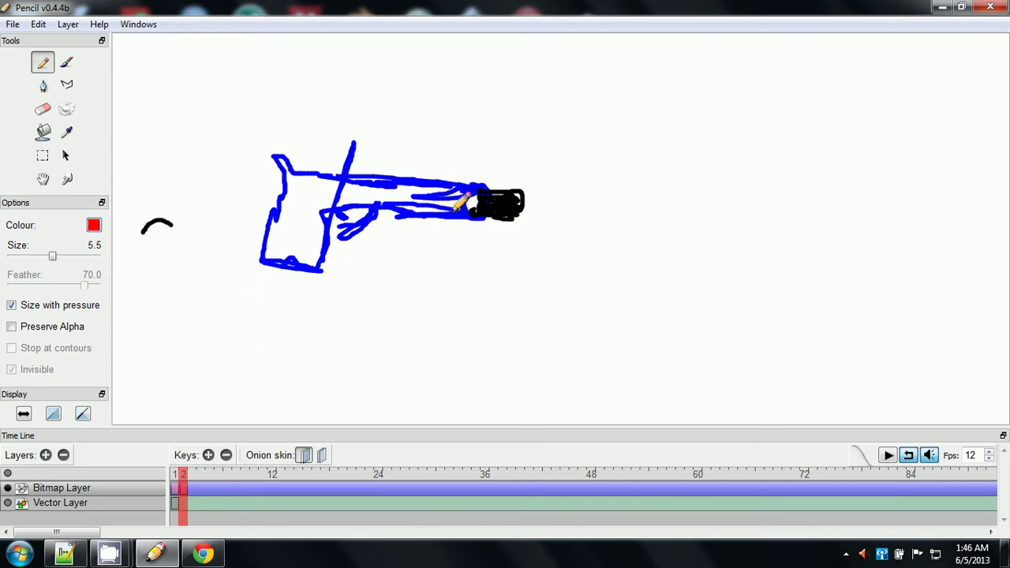
{"action": "left_click", "coordinate": [94, 226]}
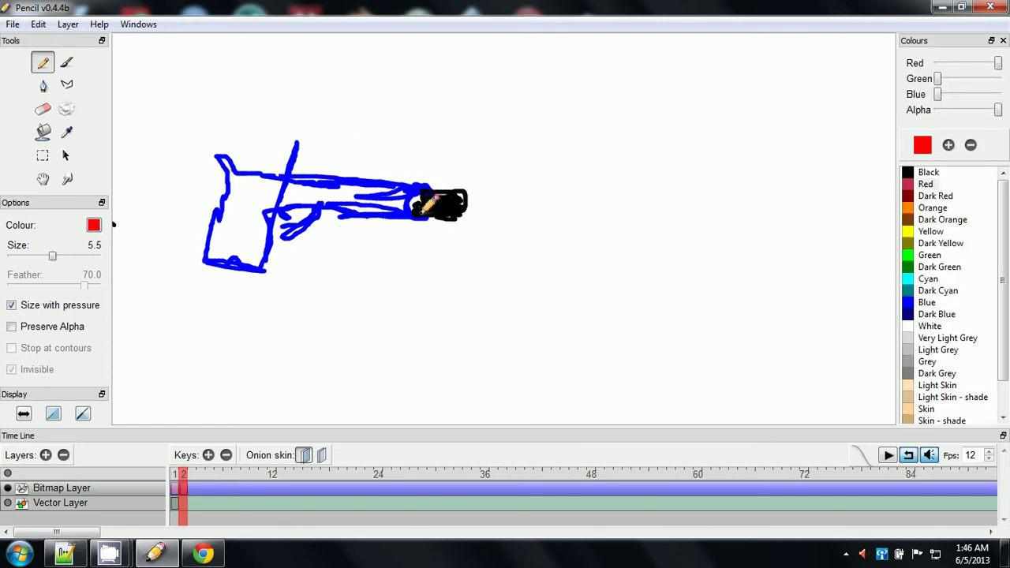
Step: Paint a red muzzle-flash blot with a size 1.4 brush where barrel meets cap
{"action": "left_click", "coordinate": [66, 62]}
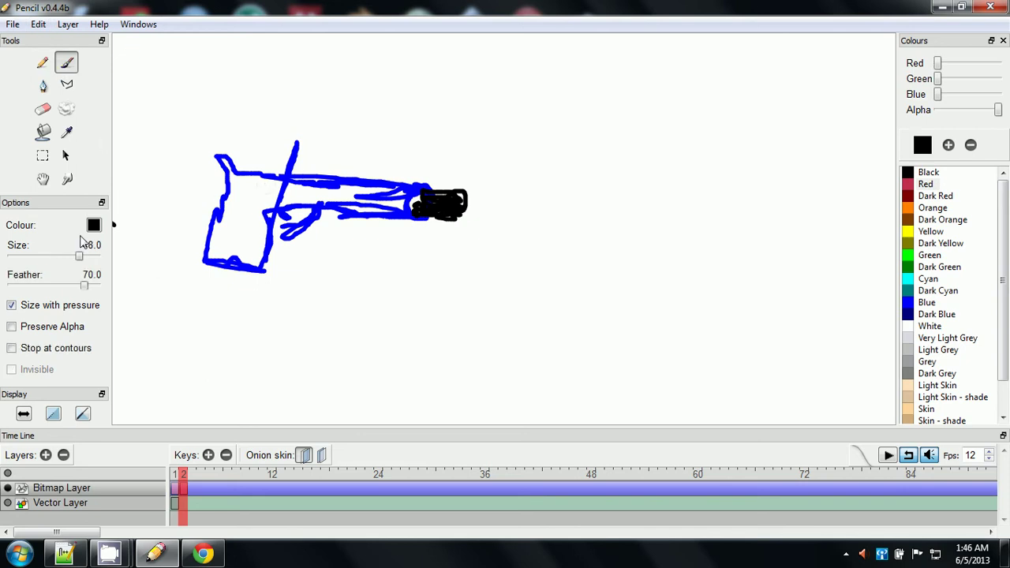
{"action": "left_click_drag", "start_coordinate": [79, 260], "coordinate": [35, 261]}
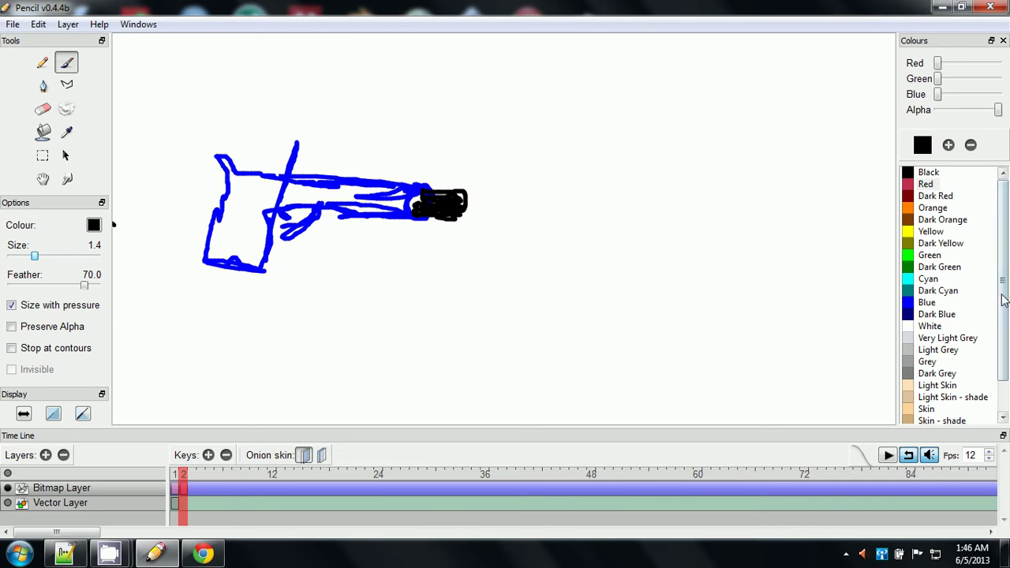
{"action": "left_click", "coordinate": [911, 189]}
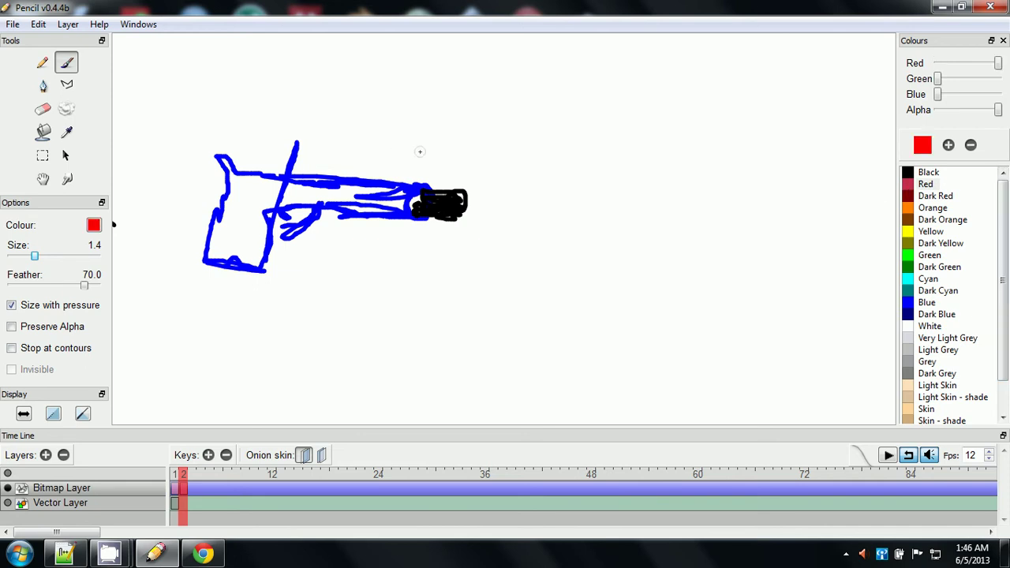
{"action": "left_click_drag", "start_coordinate": [426, 196], "coordinate": [406, 201]}
Step: Copy the full gun drawing into a new keyframe at frame 3
{"action": "left_click", "coordinate": [42, 155]}
{"action": "mouse_move", "coordinate": [182, 141]}
{"action": "left_mouse_down"}
{"action": "mouse_move", "coordinate": [523, 352]}
{"action": "mouse_move", "coordinate": [494, 273]}
{"action": "mouse_move", "coordinate": [501, 284]}
{"action": "mouse_move", "coordinate": [513, 281]}
{"action": "left_mouse_up"}
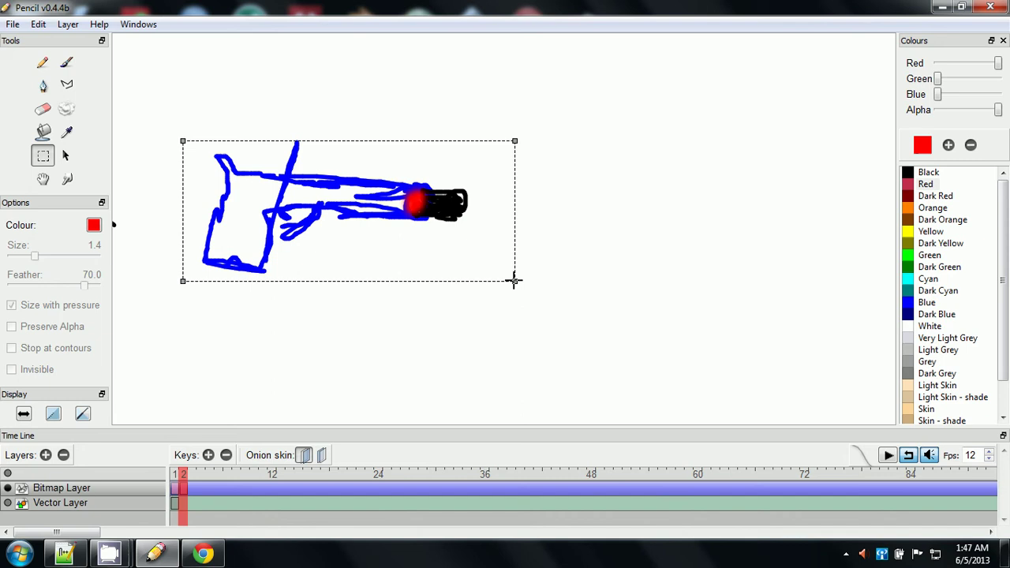
{"action": "left_click", "coordinate": [209, 456]}
{"action": "key", "text": "ctrl+v"}
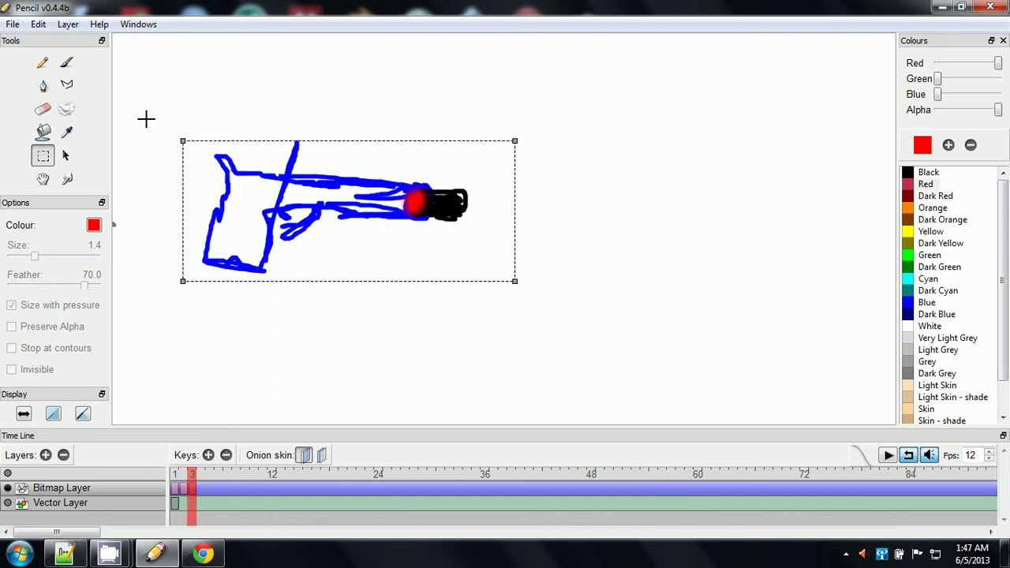
Step: Select and adjust a box around the black muzzle blob on frame 3, then deselect
{"action": "left_click", "coordinate": [66, 157]}
{"action": "left_click", "coordinate": [42, 158]}
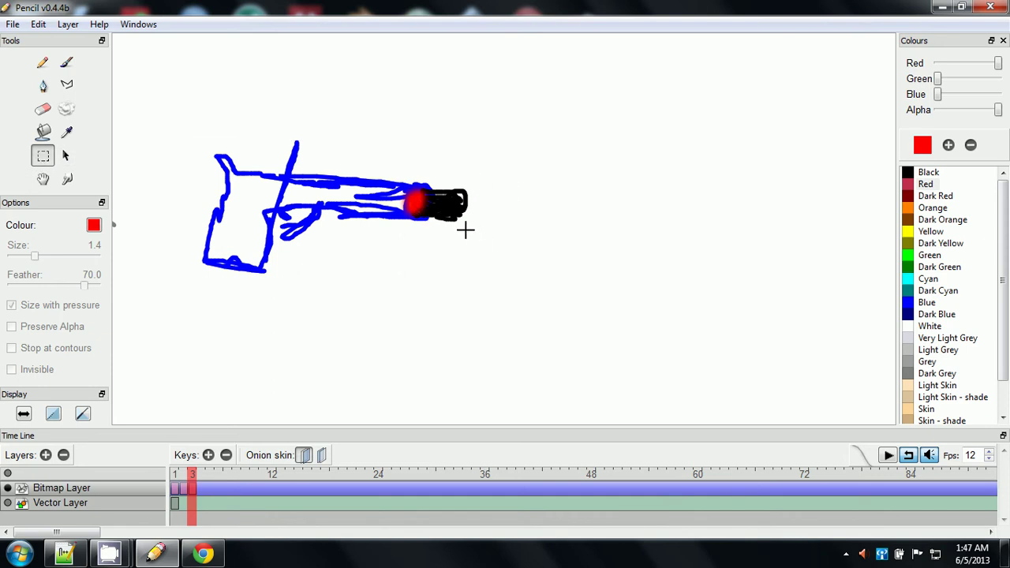
{"action": "left_click_drag", "start_coordinate": [466, 185], "coordinate": [409, 225]}
{"action": "left_click_drag", "start_coordinate": [410, 184], "coordinate": [412, 189]}
{"action": "left_click", "coordinate": [415, 227]}
Step: Erase most of the black muzzle blob on frame 3 with a size-28.9 eraser, then return to the Pencil
{"action": "left_click", "coordinate": [169, 482]}
{"action": "left_click", "coordinate": [43, 109]}
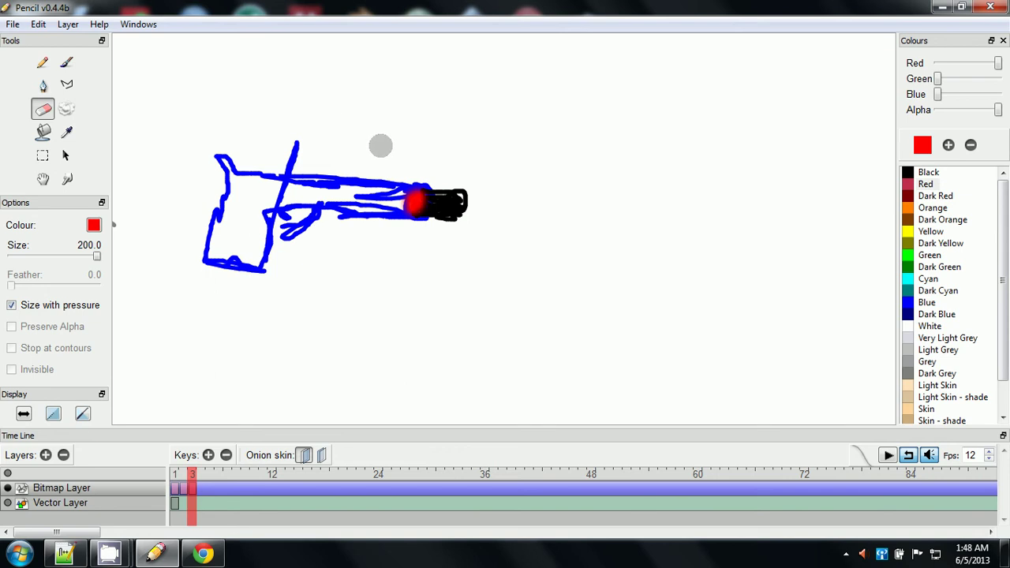
{"action": "left_click_drag", "start_coordinate": [96, 260], "coordinate": [38, 257]}
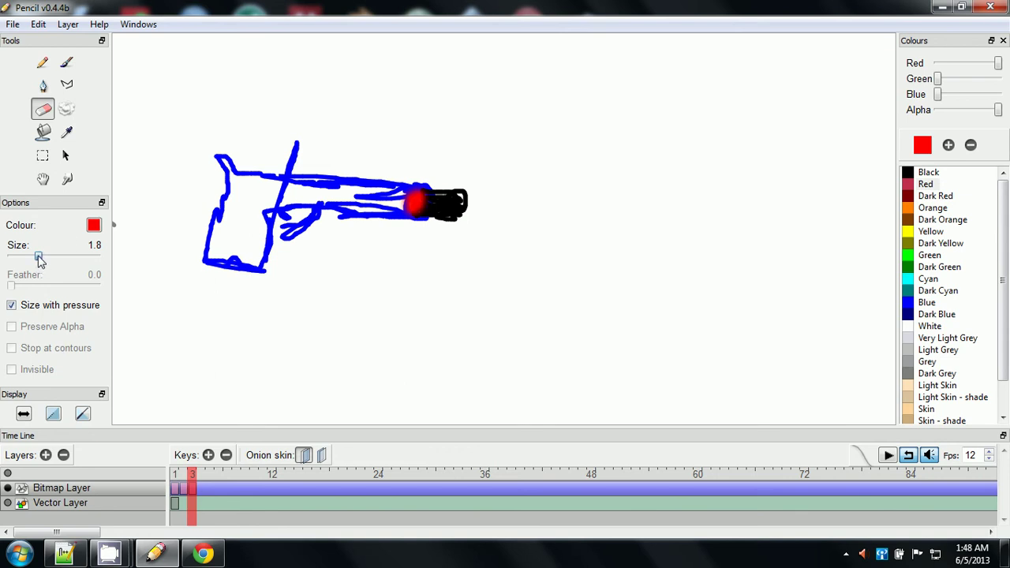
{"action": "left_click_drag", "start_coordinate": [37, 256], "coordinate": [74, 257]}
{"action": "mouse_move", "coordinate": [439, 191]}
{"action": "left_mouse_down"}
{"action": "mouse_move", "coordinate": [442, 200]}
{"action": "mouse_move", "coordinate": [431, 198]}
{"action": "mouse_move", "coordinate": [454, 224]}
{"action": "mouse_move", "coordinate": [421, 208]}
{"action": "mouse_move", "coordinate": [458, 203]}
{"action": "left_mouse_up"}
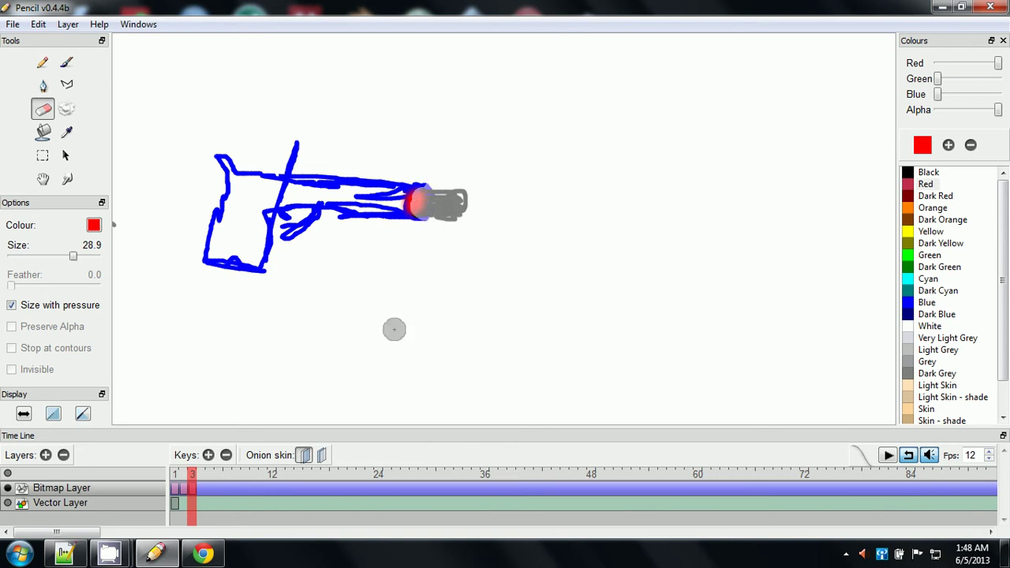
{"action": "left_click", "coordinate": [48, 62]}
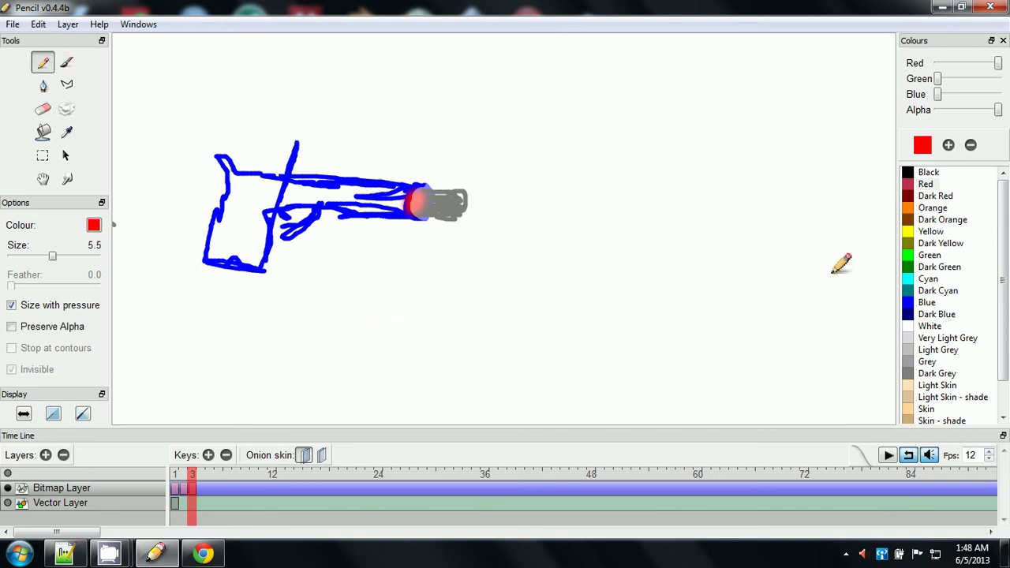
Step: Try several Colours swatches and draw red curved strokes over the grey barrel tip on frame 3
{"action": "left_click", "coordinate": [916, 303]}
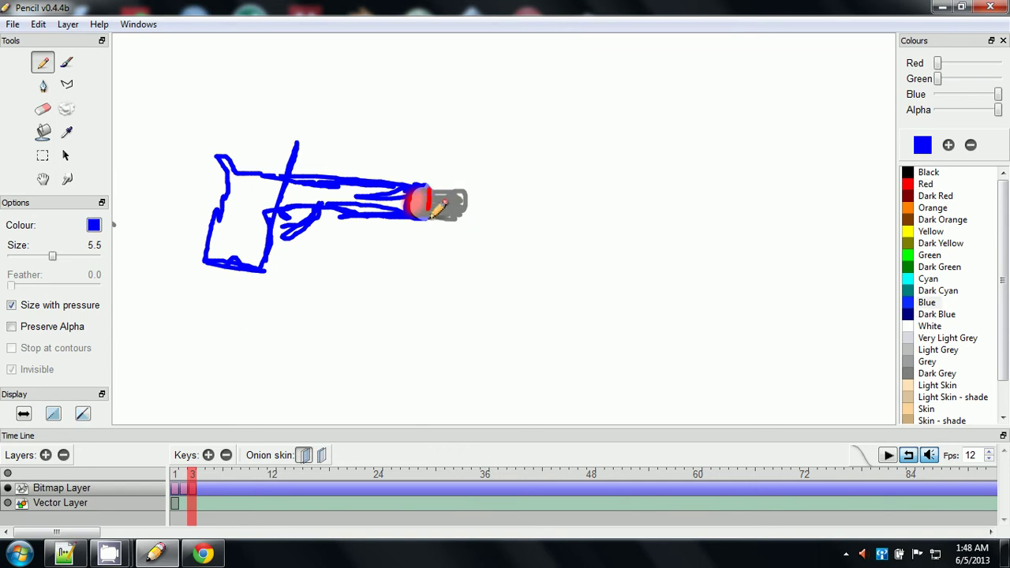
{"action": "left_click", "coordinate": [911, 186]}
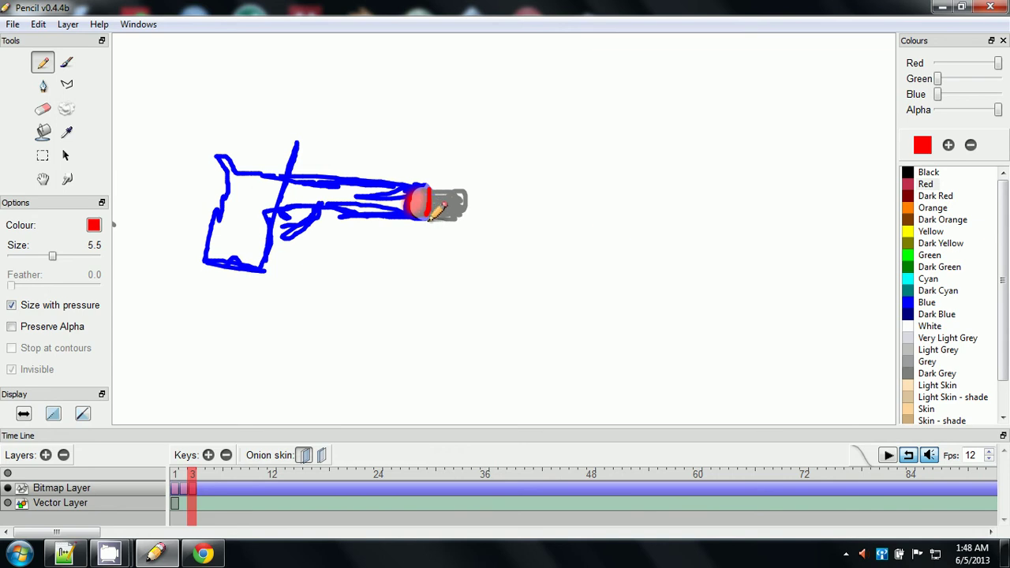
{"action": "left_click", "coordinate": [911, 257]}
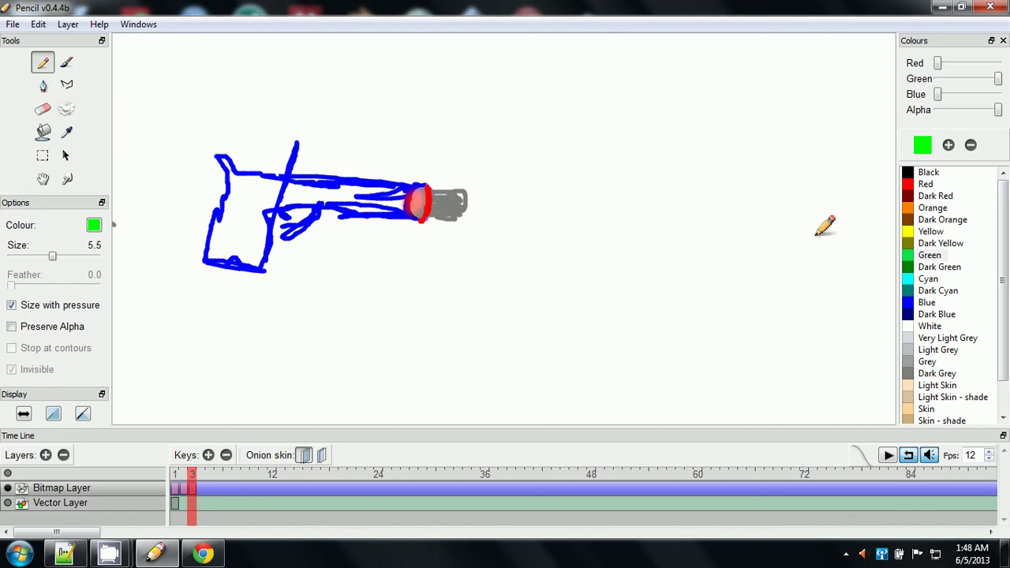
{"action": "left_click", "coordinate": [908, 349]}
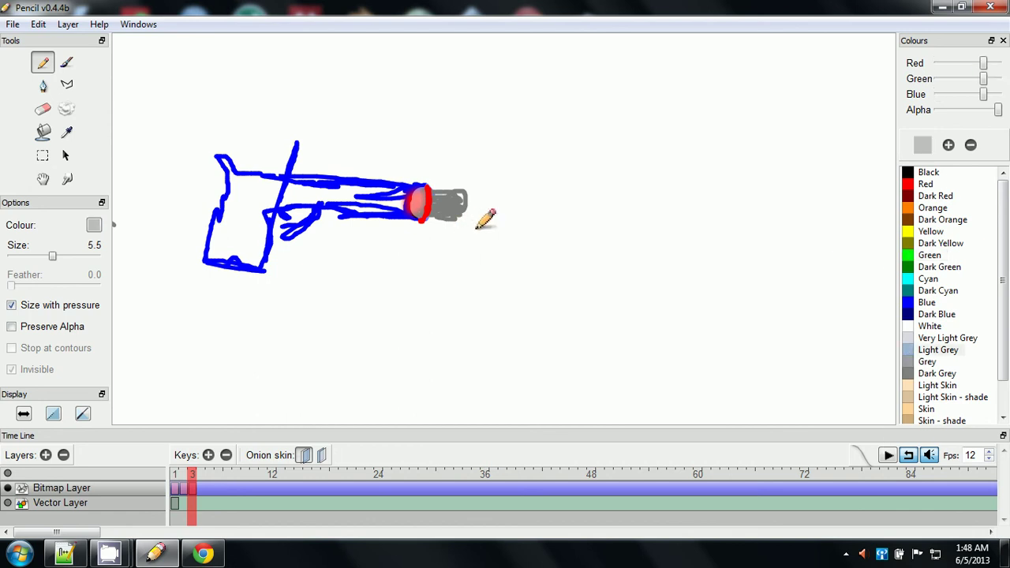
{"action": "left_click_drag", "start_coordinate": [467, 198], "coordinate": [468, 211]}
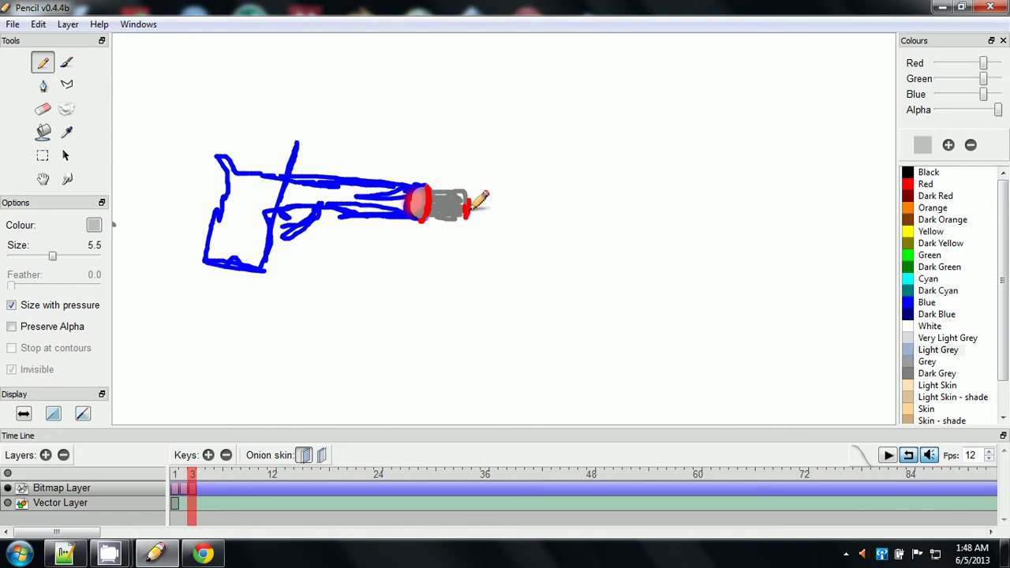
{"action": "double_click", "coordinate": [916, 362]}
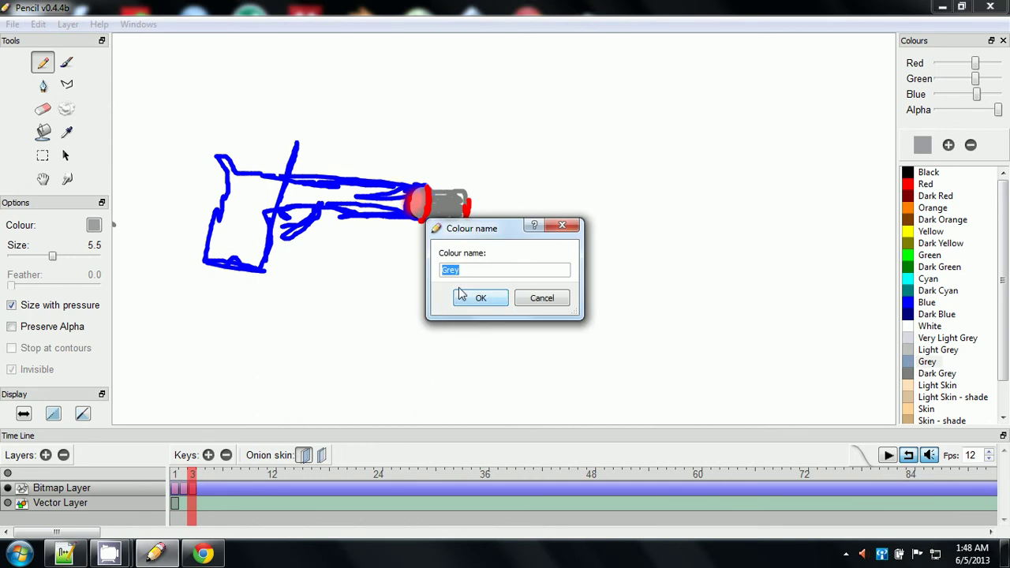
{"action": "left_click", "coordinate": [466, 305]}
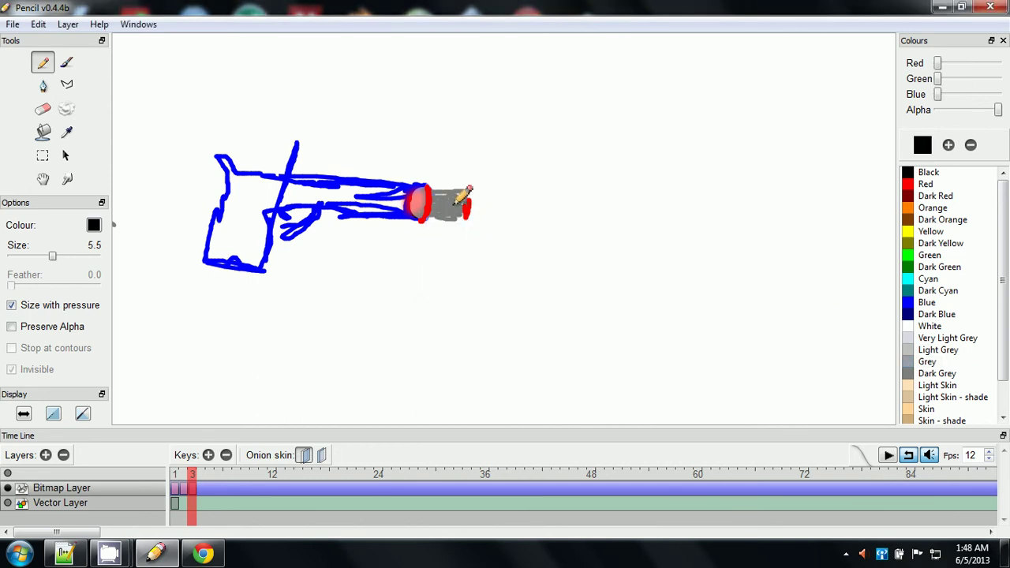
{"action": "left_click_drag", "start_coordinate": [456, 195], "coordinate": [458, 215]}
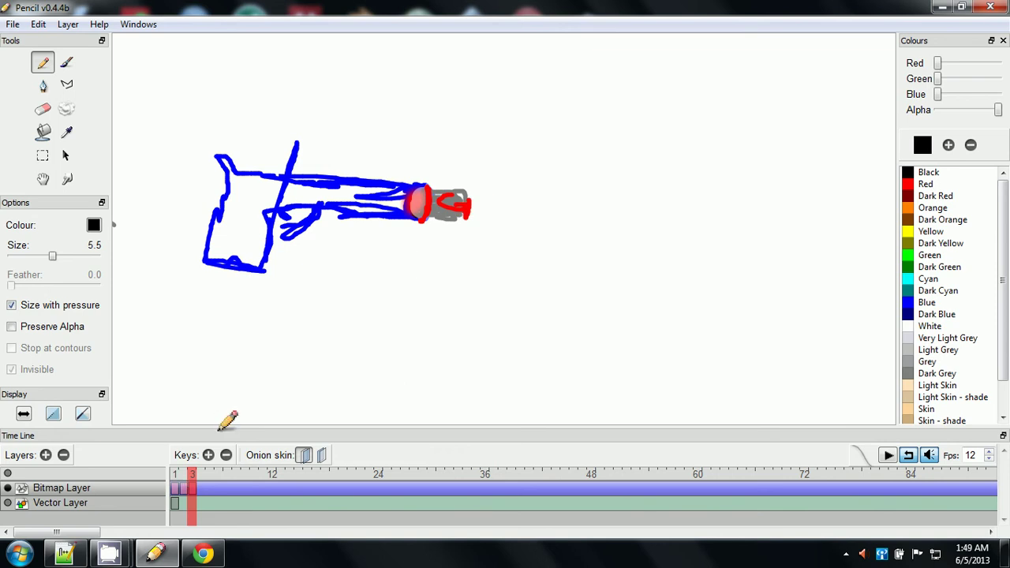
Step: Draw a short red dash near the bottom-left edge of the canvas on frame 3
{"action": "left_click_drag", "start_coordinate": [219, 420], "coordinate": [178, 413]}
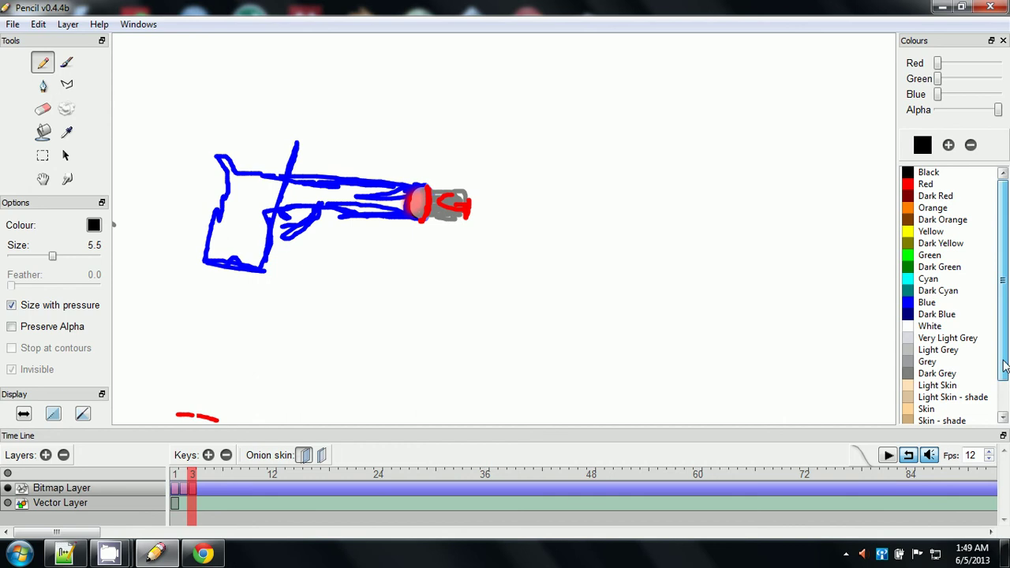
{"action": "scroll", "coordinate": [1003, 340], "scroll_direction": "down", "scroll_amount": 1}
{"action": "scroll", "coordinate": [1004, 323], "scroll_direction": "up", "scroll_amount": 1}
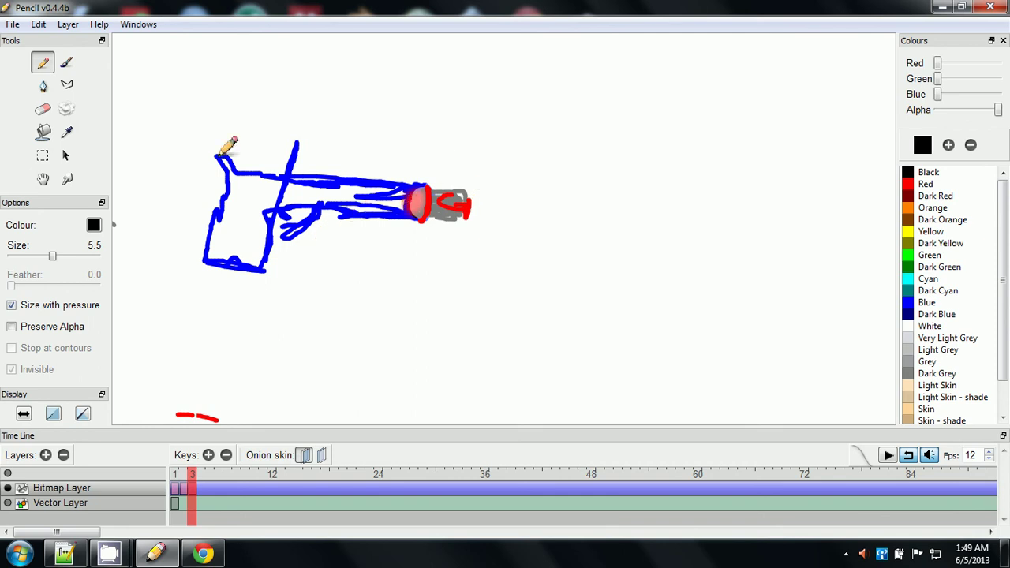
Step: Choose File > Export > Image Sequence to bring up the Export As dialog
{"action": "left_click", "coordinate": [13, 24]}
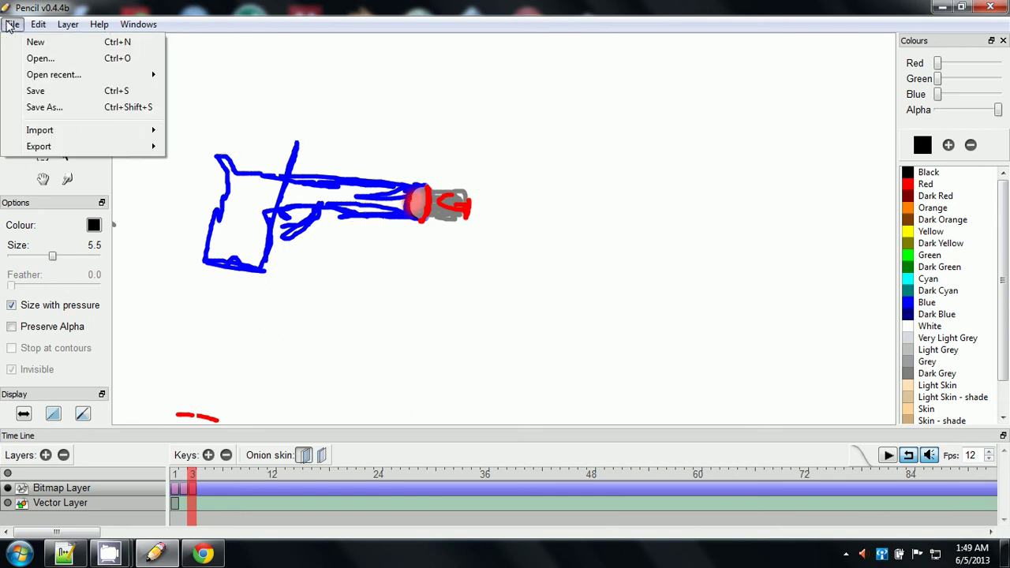
{"action": "mouse_move", "coordinate": [57, 149]}
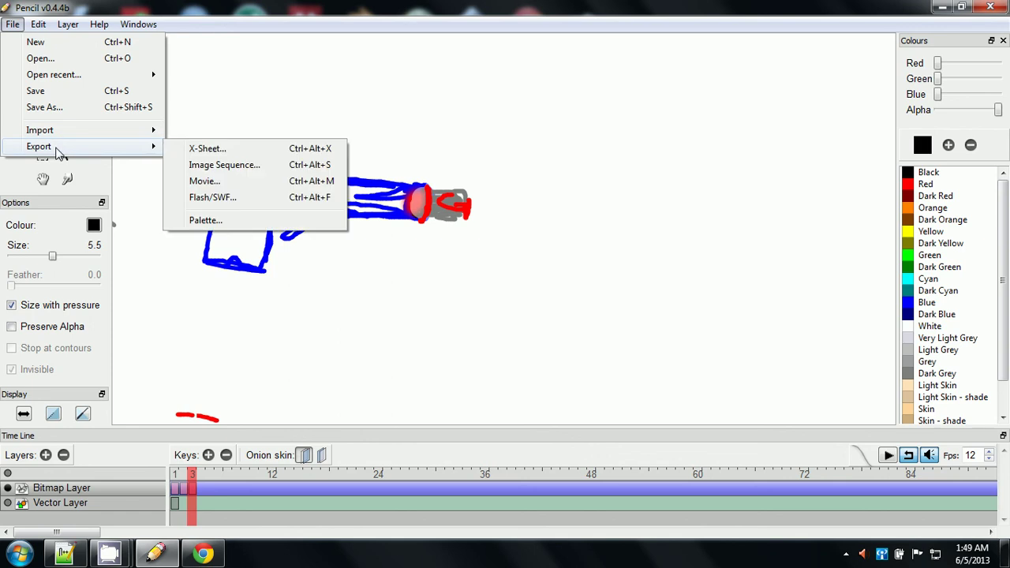
{"action": "left_click", "coordinate": [213, 167]}
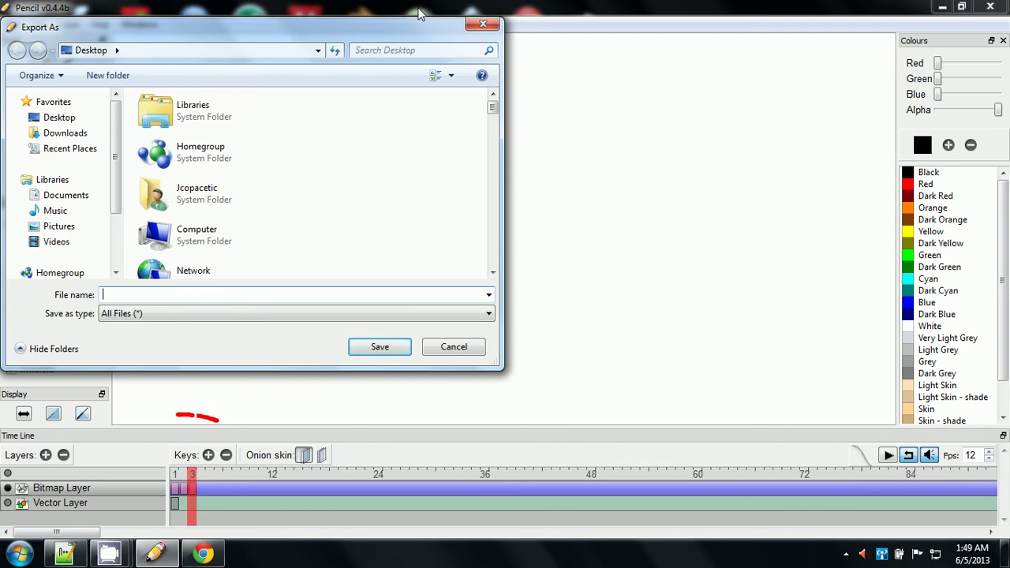
Step: Create a 'sample animation' folder on the Desktop and open it as the export location
{"action": "left_click", "coordinate": [108, 74]}
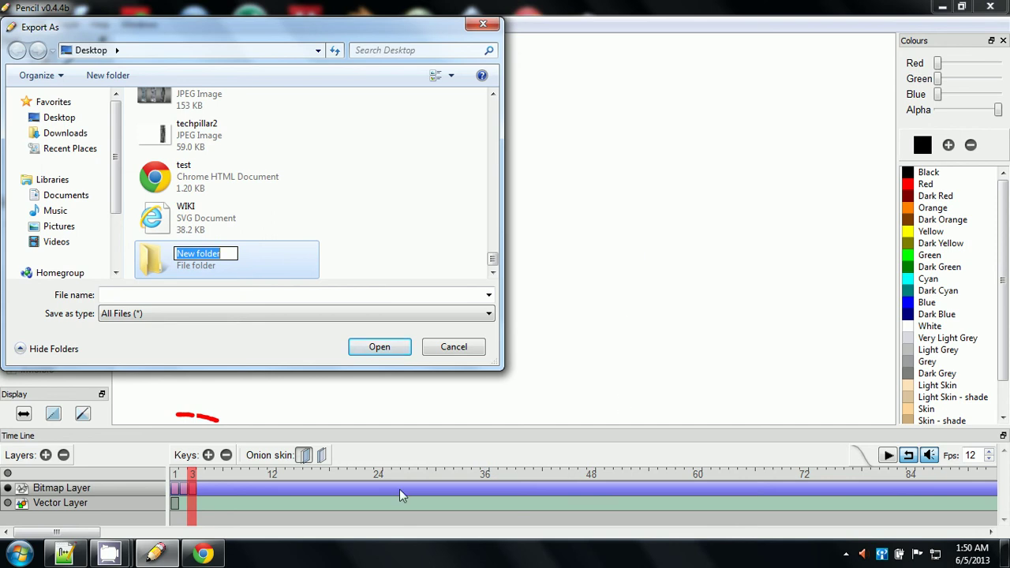
{"action": "type", "text": "f"}
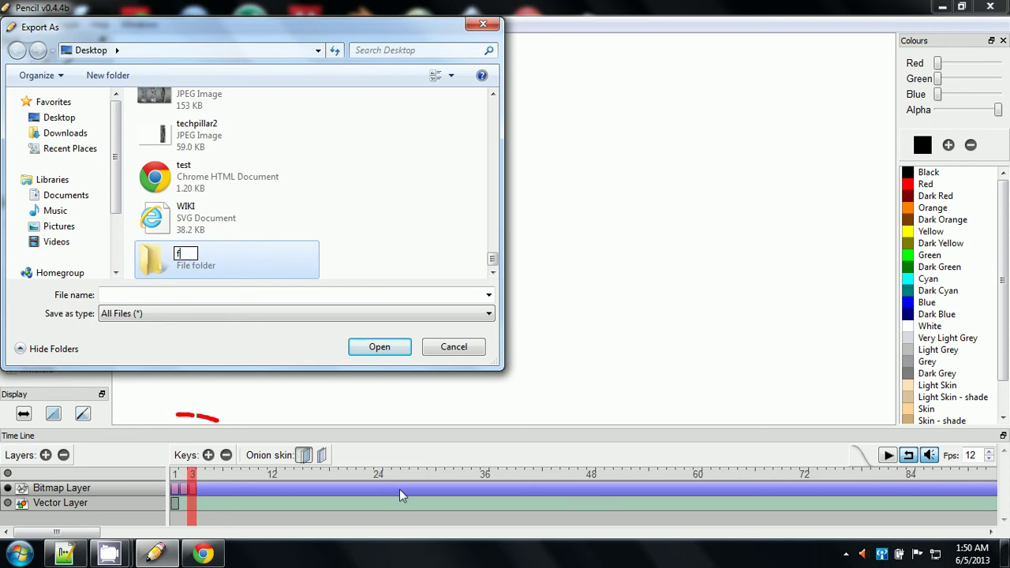
{"action": "type", "text": "sample anim"}
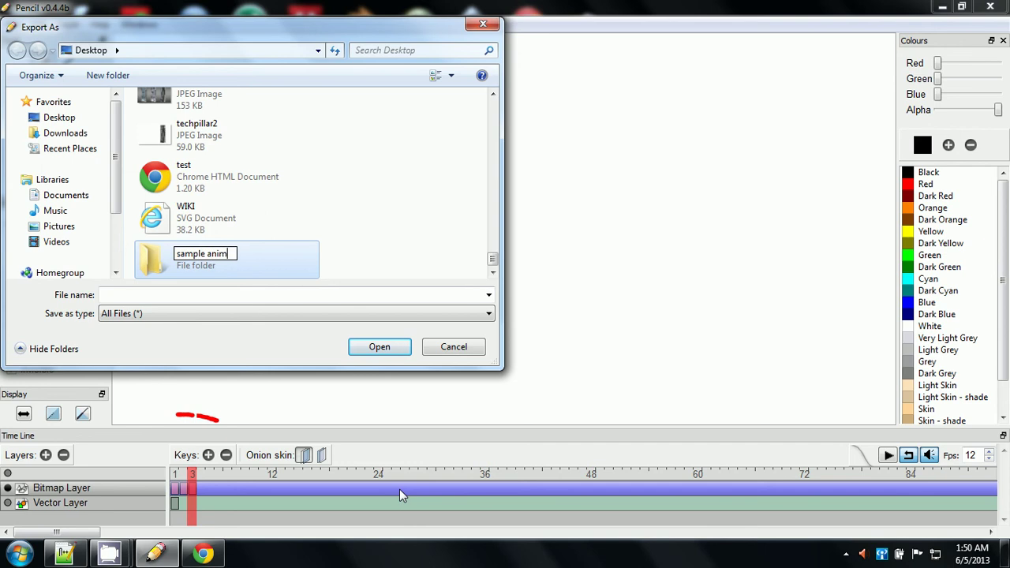
{"action": "type", "text": "ation"}
{"action": "key", "text": "Return"}
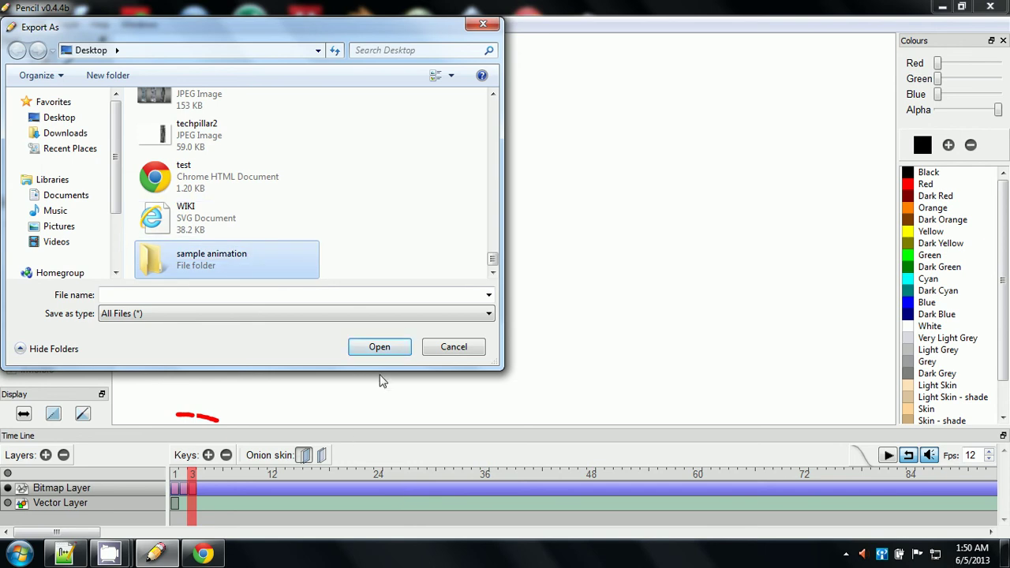
{"action": "left_click", "coordinate": [377, 348]}
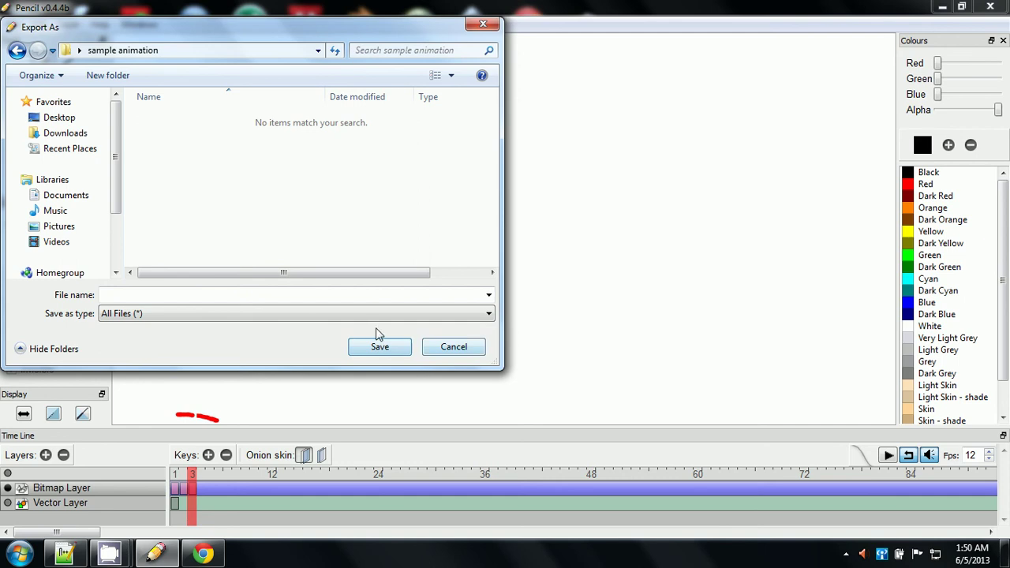
Step: Enter 'sample' as the base file name to reach the 1061 × 531 PNG export options
{"action": "left_click", "coordinate": [236, 290]}
{"action": "type", "text": "sample"}
{"action": "key", "text": "Return"}
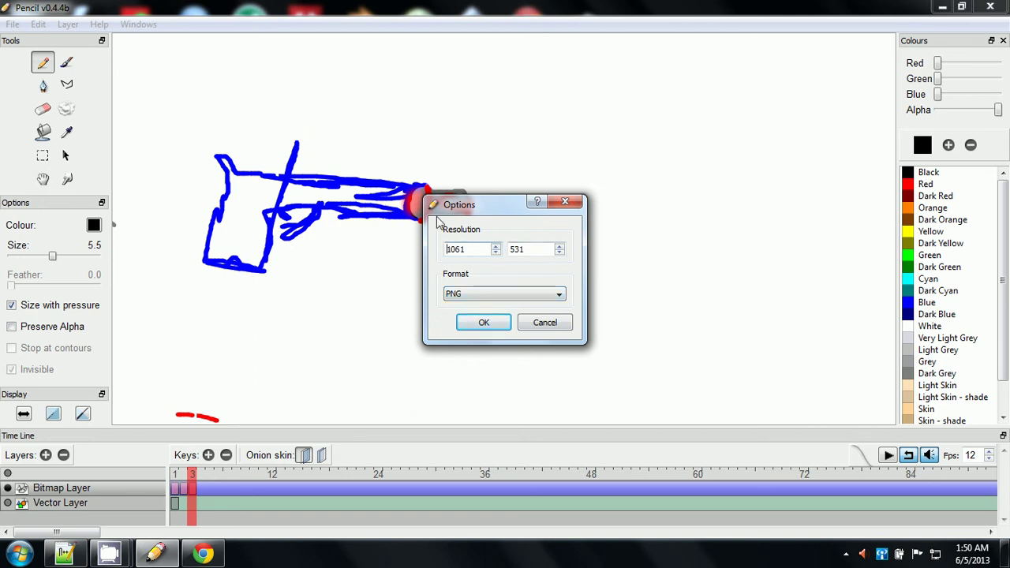
{"action": "left_click", "coordinate": [560, 297]}
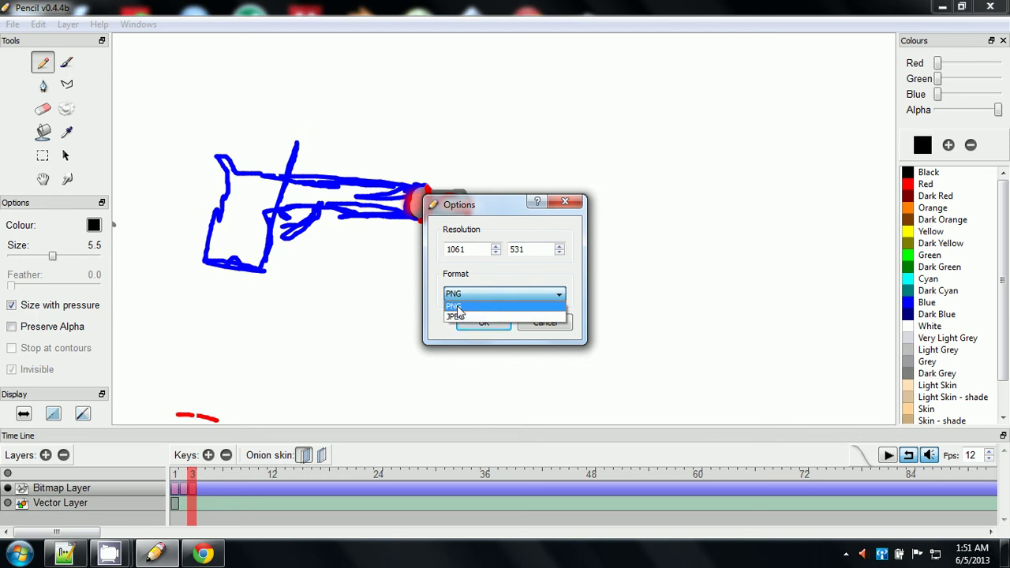
{"action": "left_click", "coordinate": [428, 411]}
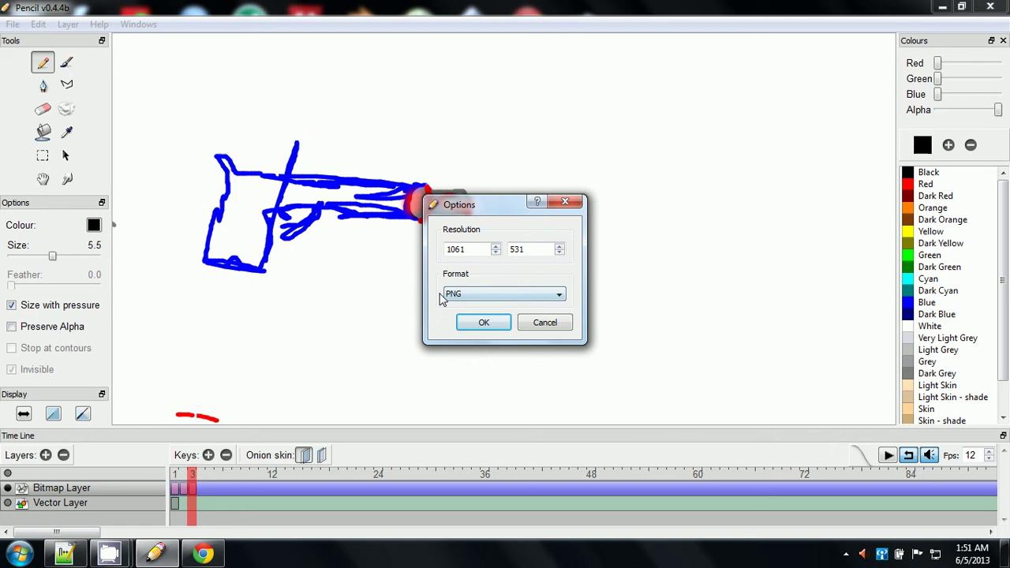
Step: Export the frames as PNG, then close Pencil without saving the animation
{"action": "left_click", "coordinate": [484, 322]}
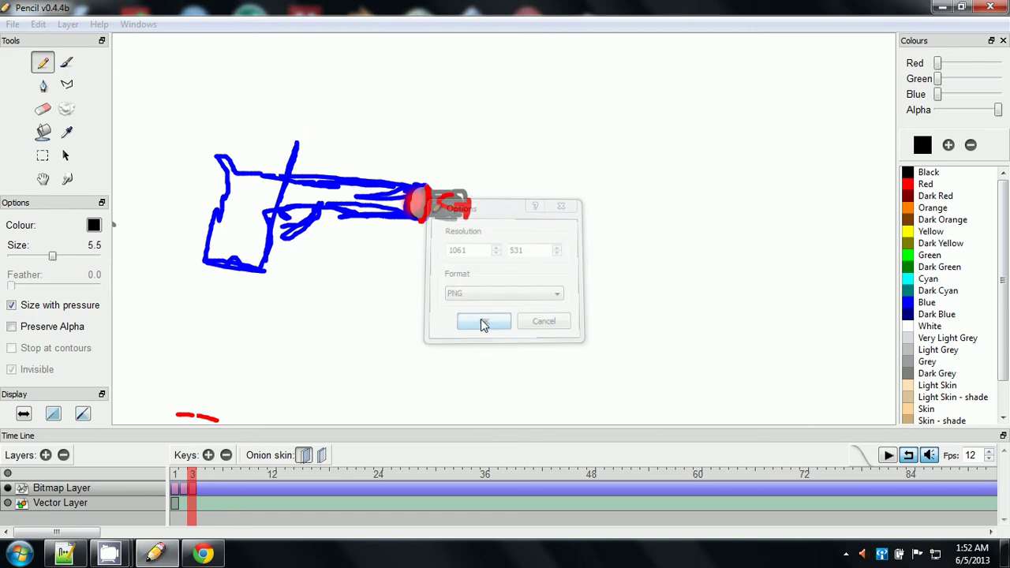
{"action": "left_click", "coordinate": [990, 7]}
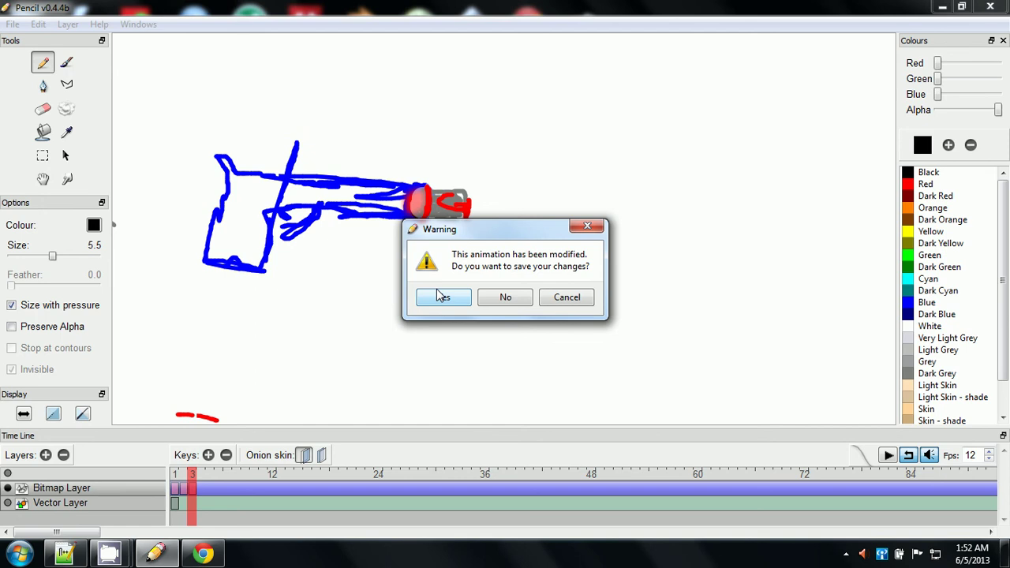
{"action": "left_click", "coordinate": [501, 300]}
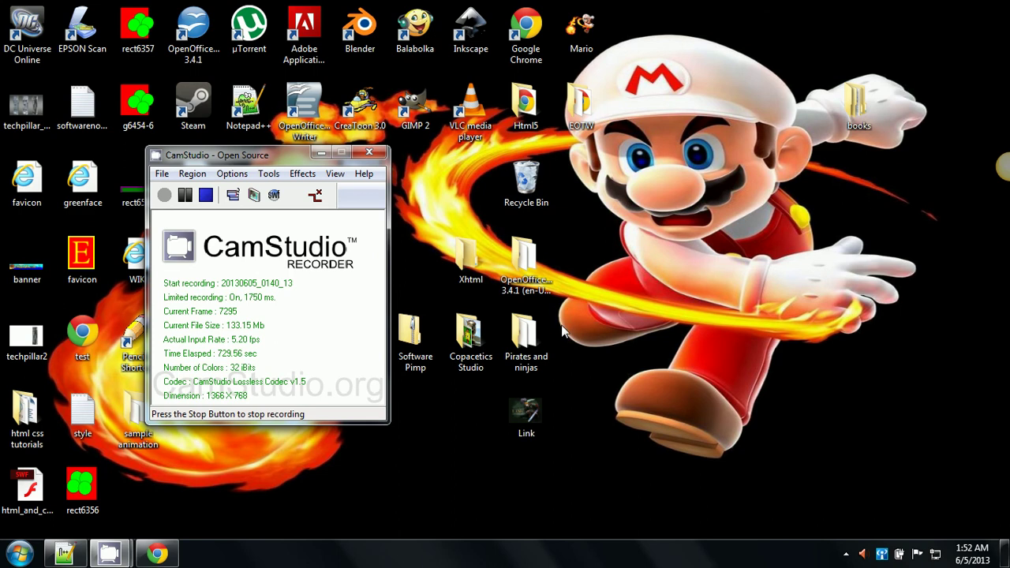
Step: Move the CamStudio window to the lower right of the screen and open the Start menu
{"action": "left_click_drag", "start_coordinate": [237, 154], "coordinate": [671, 219]}
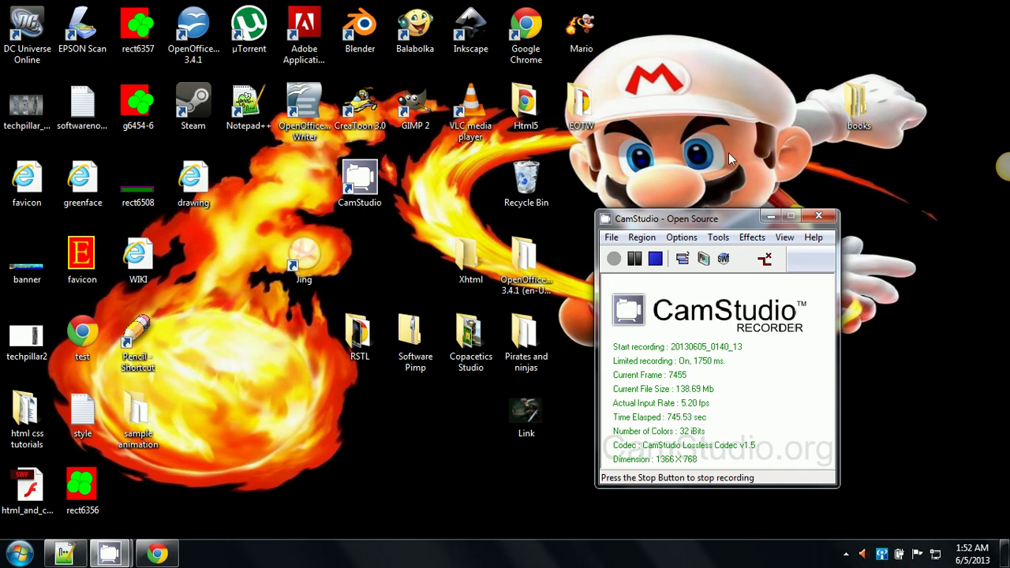
{"action": "left_click_drag", "start_coordinate": [714, 223], "coordinate": [848, 234]}
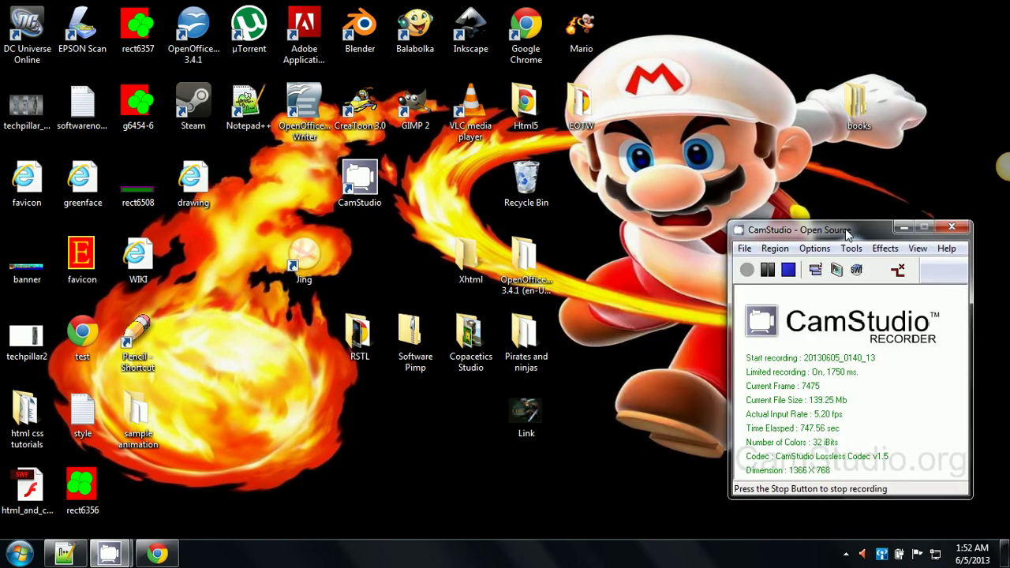
{"action": "left_click", "coordinate": [21, 554]}
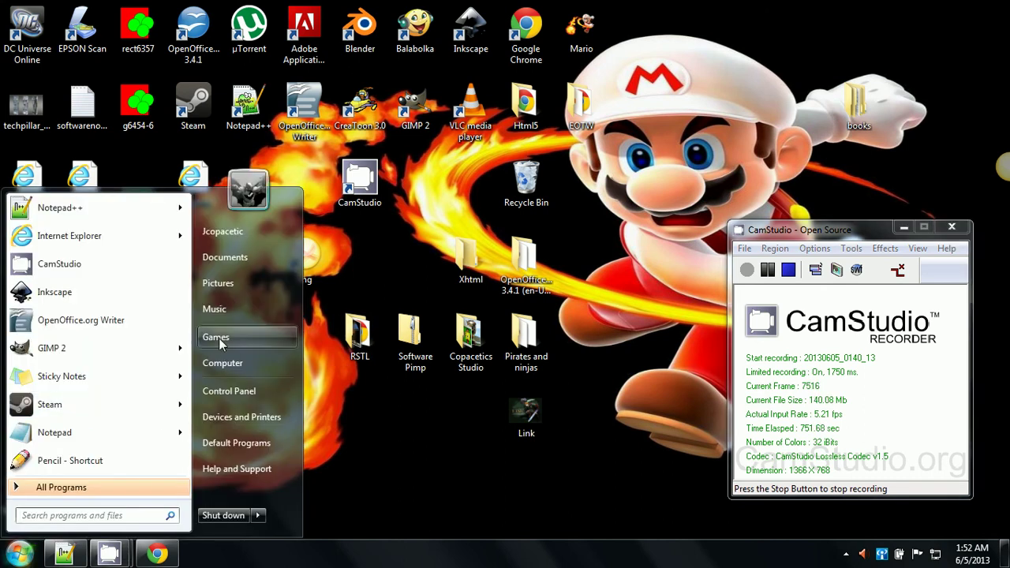
Step: Browse Documents, the Desktop and the user's home folder in Explorer, then close the window
{"action": "left_click", "coordinate": [225, 257]}
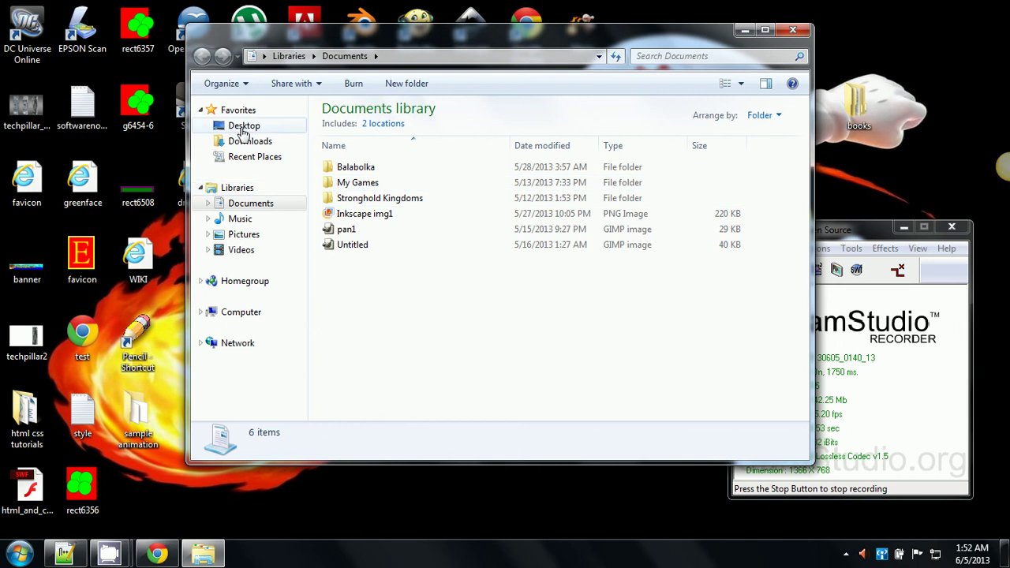
{"action": "left_click", "coordinate": [244, 128]}
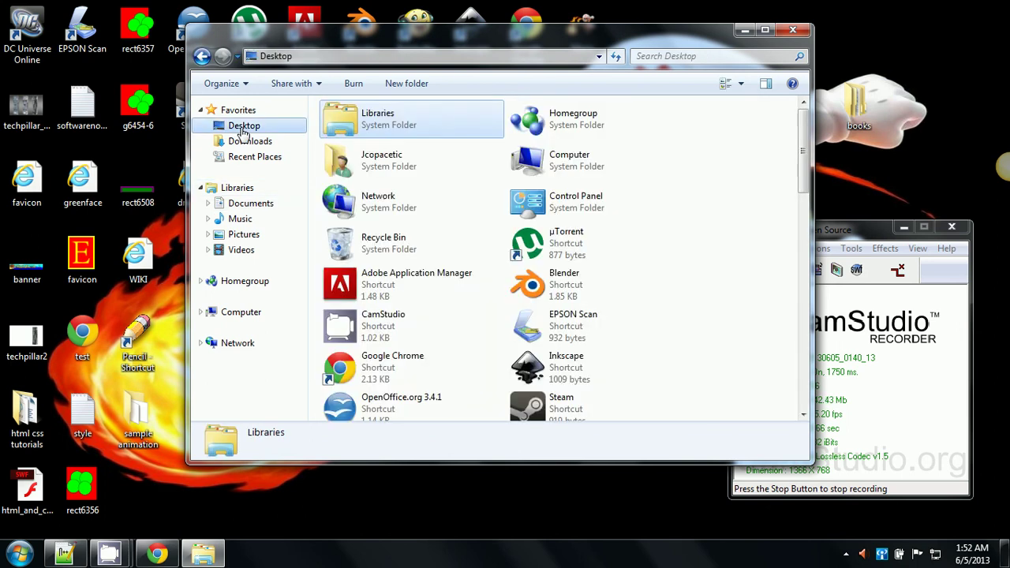
{"action": "left_click", "coordinate": [374, 162]}
{"action": "double_click", "coordinate": [374, 162]}
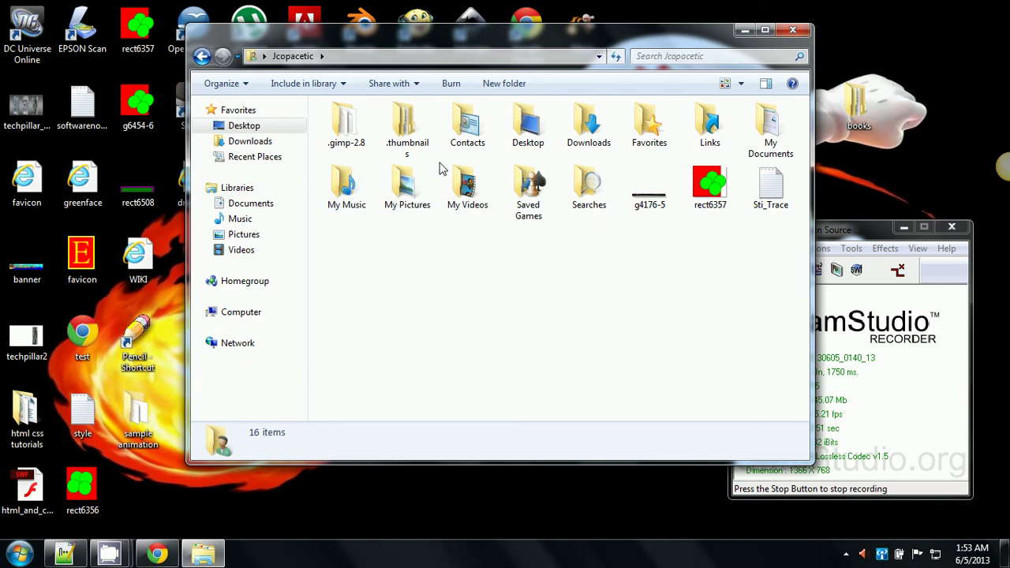
{"action": "left_click", "coordinate": [795, 31]}
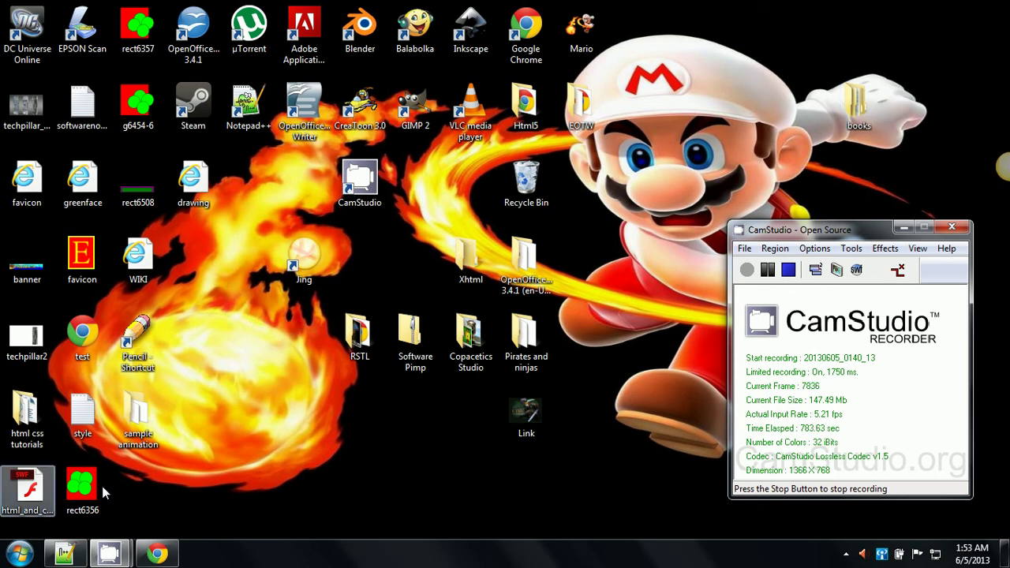
Step: Open the 'sample animation' folder and check the PNG frames sample001–sample003 at 1061 × 531
{"action": "double_click", "coordinate": [136, 437]}
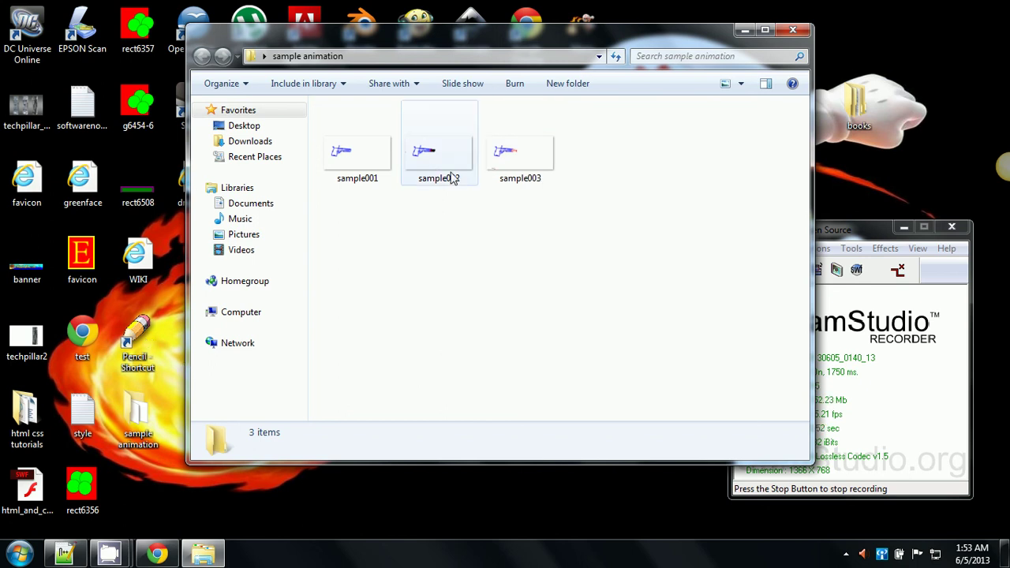
{"action": "mouse_move", "coordinate": [453, 178]}
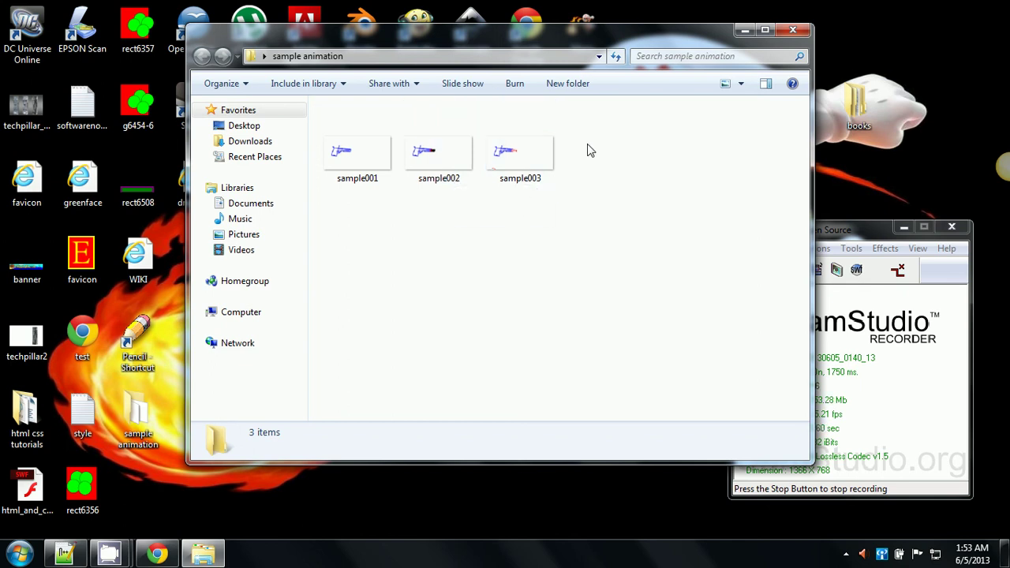
{"action": "left_click", "coordinate": [866, 386]}
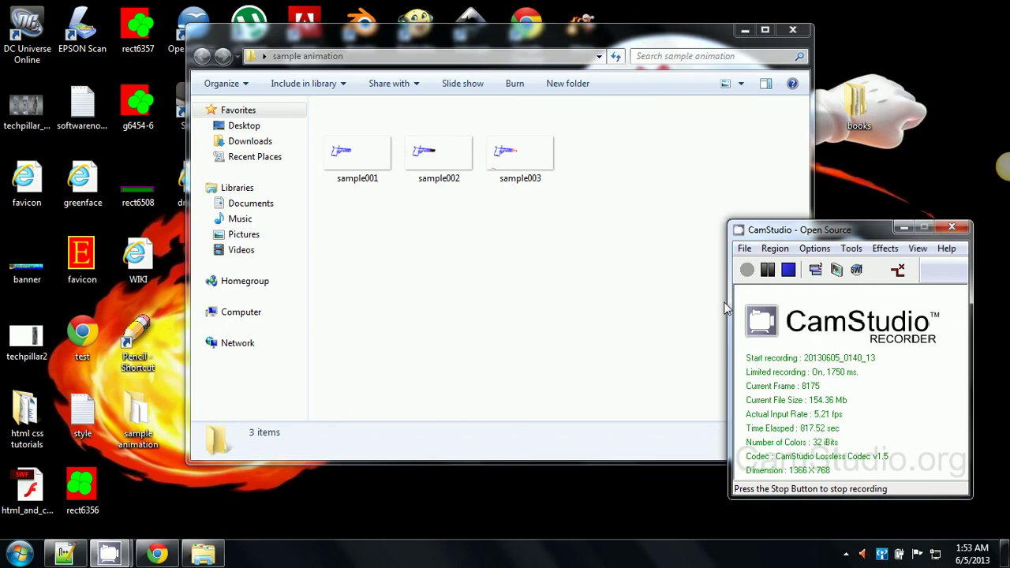
{"action": "left_click", "coordinate": [609, 292]}
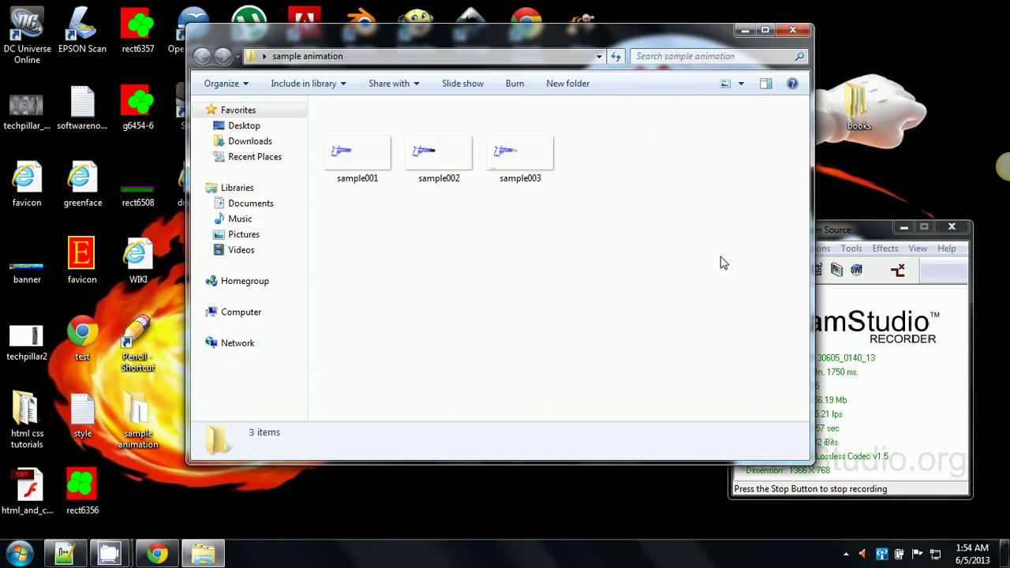
{"action": "left_click", "coordinate": [852, 239]}
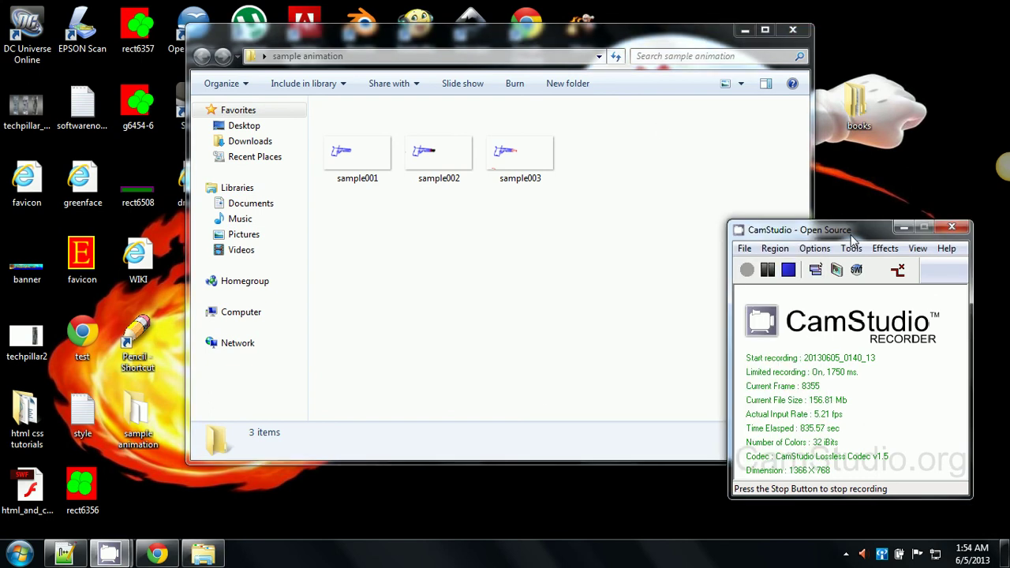